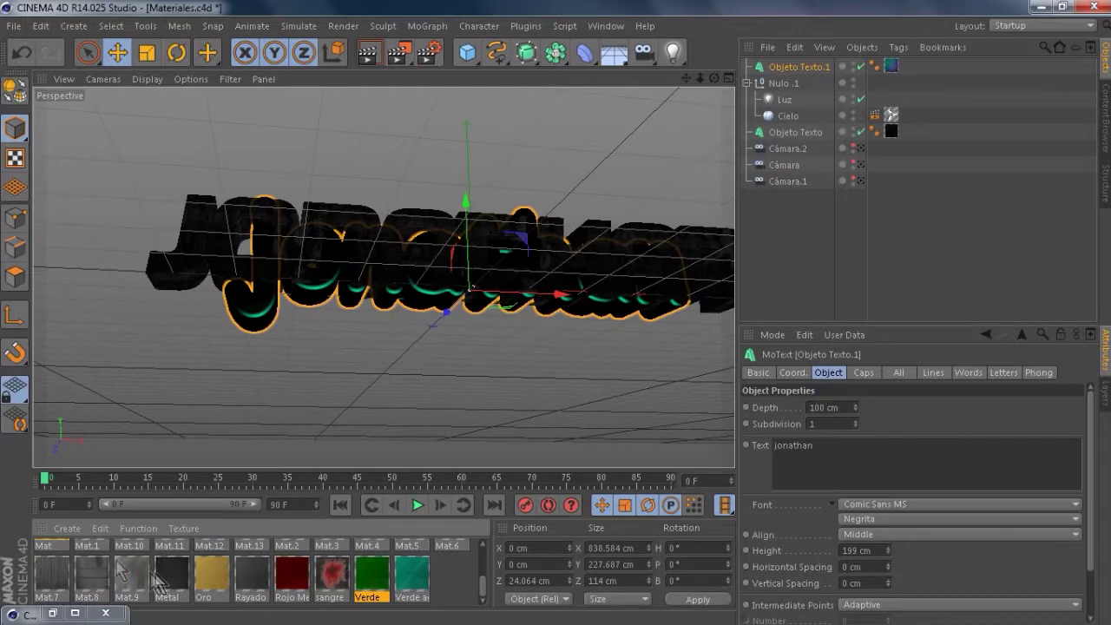
Apply the dark red Mat.9 material to the second text object and set its font to !PEPSI!
{"action": "left_click", "coordinate": [127, 573]}
{"action": "left_click_drag", "start_coordinate": [127, 573], "coordinate": [890, 66]}
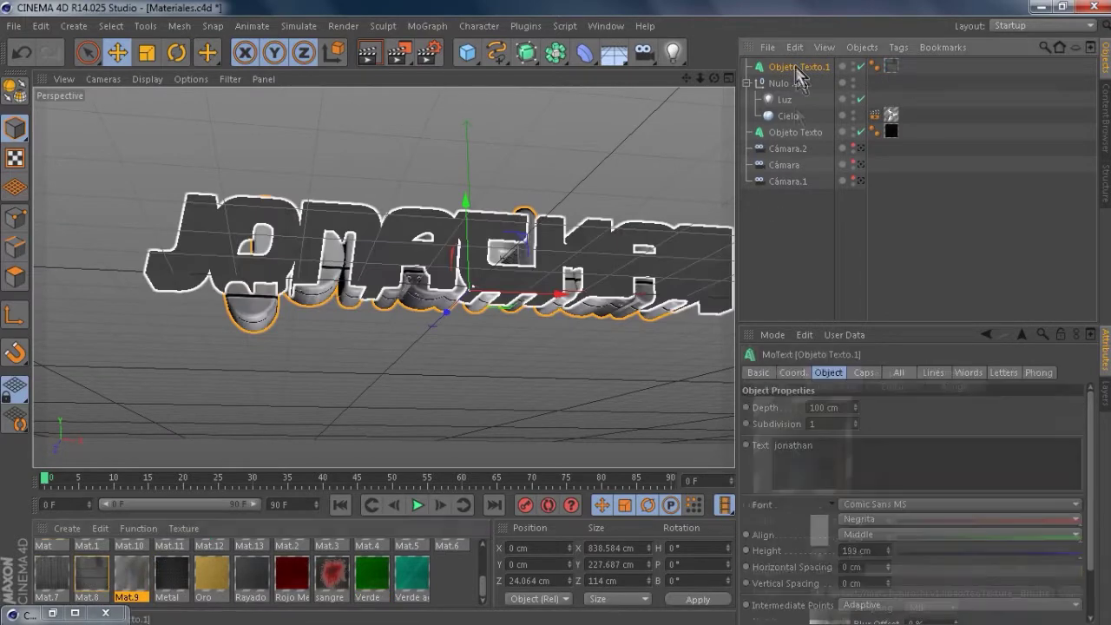
{"action": "left_click", "coordinate": [960, 504]}
{"action": "left_click", "coordinate": [868, 87]}
{"action": "left_click_drag", "start_coordinate": [678, 77], "coordinate": [722, 82]}
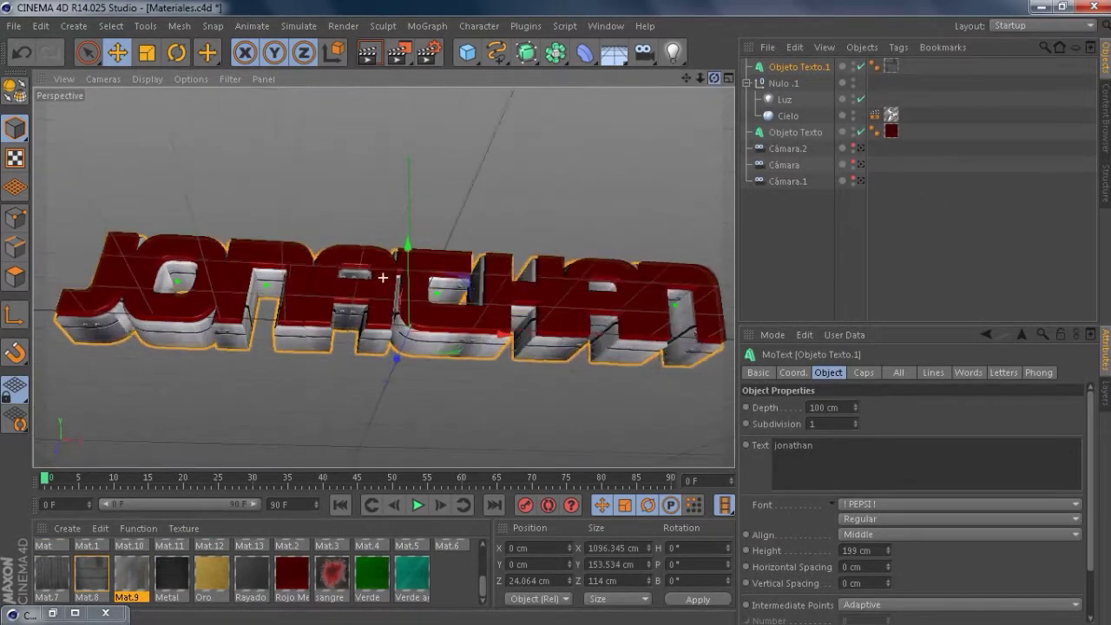
{"action": "left_click_drag", "start_coordinate": [704, 83], "coordinate": [682, 91]}
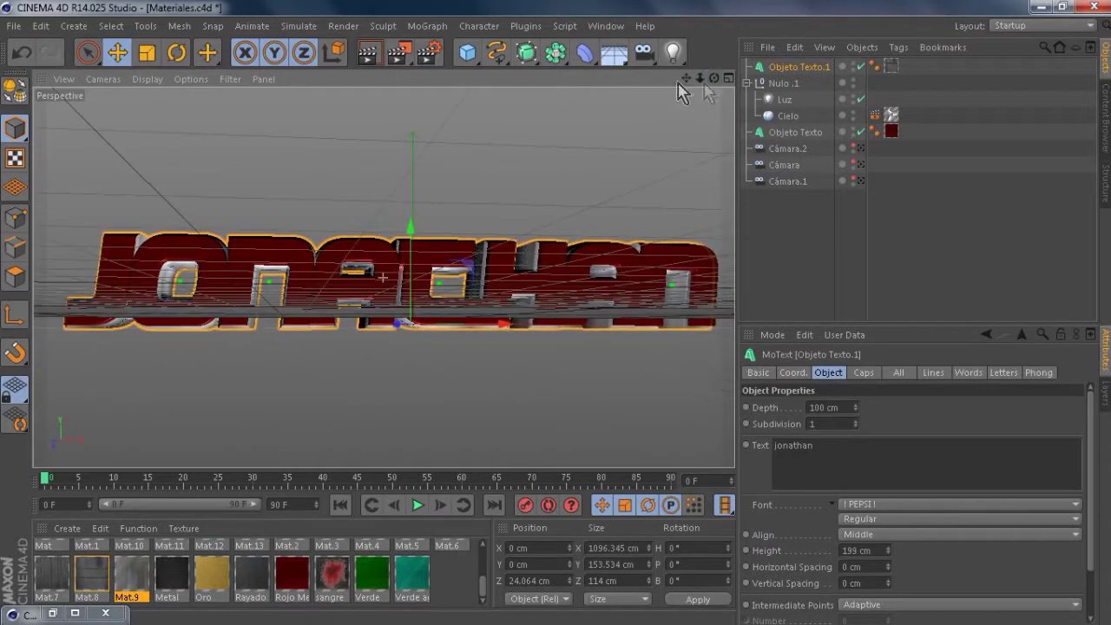
Render 'jonathan' and then 'baquero' to the Picture Viewer, checking the Render Settings save options
{"action": "left_click", "coordinate": [370, 56]}
{"action": "left_click", "coordinate": [397, 56]}
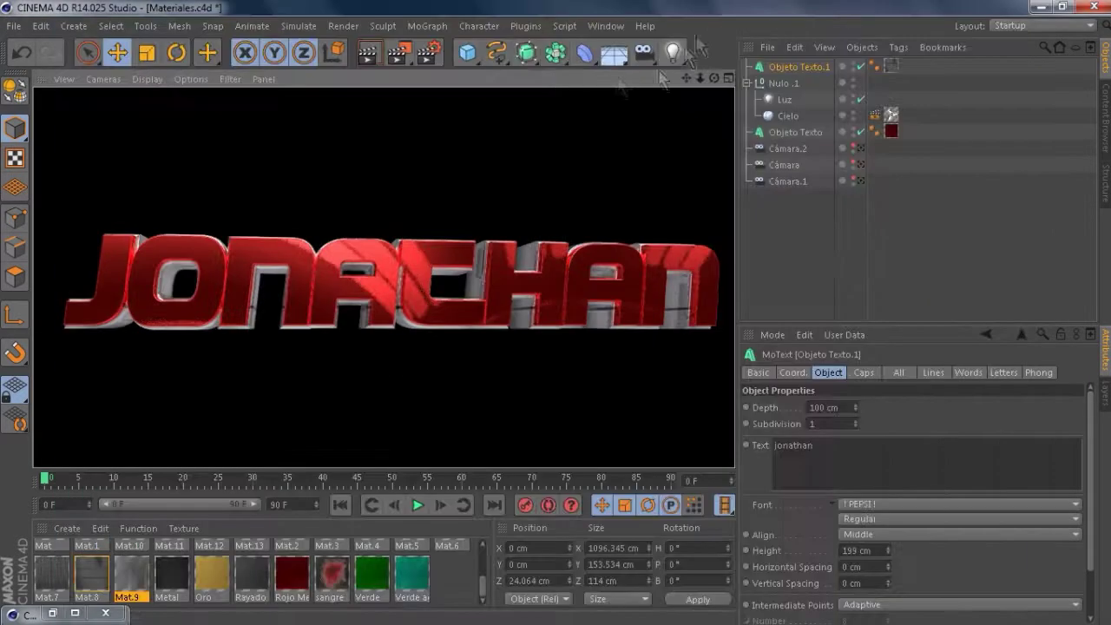
{"action": "left_click", "coordinate": [428, 54]}
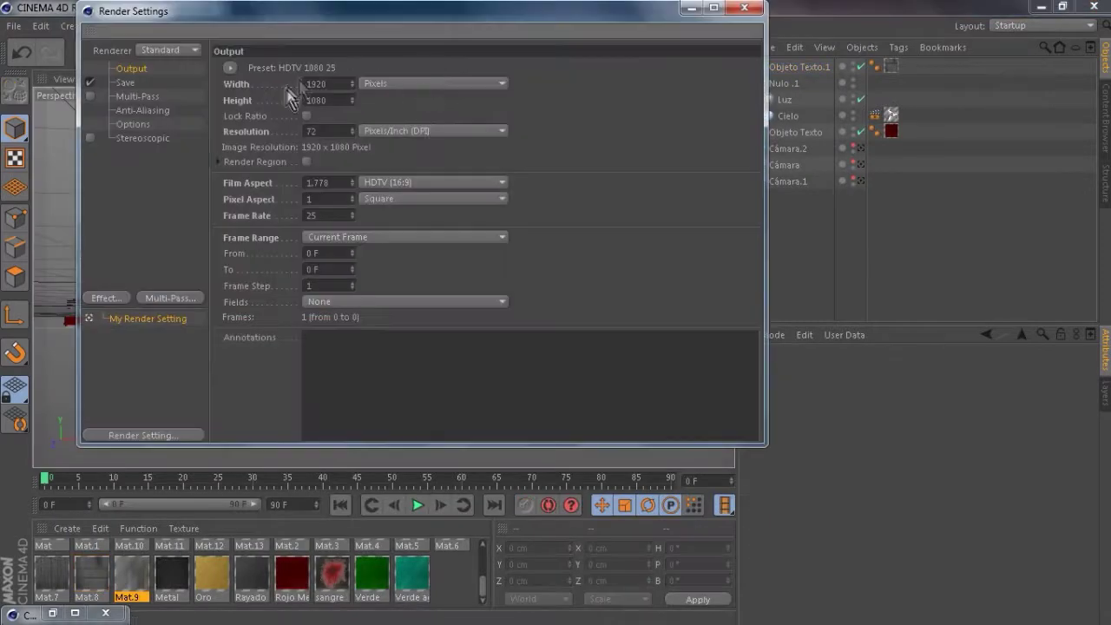
{"action": "left_click", "coordinate": [105, 92]}
{"action": "left_click", "coordinate": [745, 9]}
{"action": "left_click", "coordinate": [806, 68]}
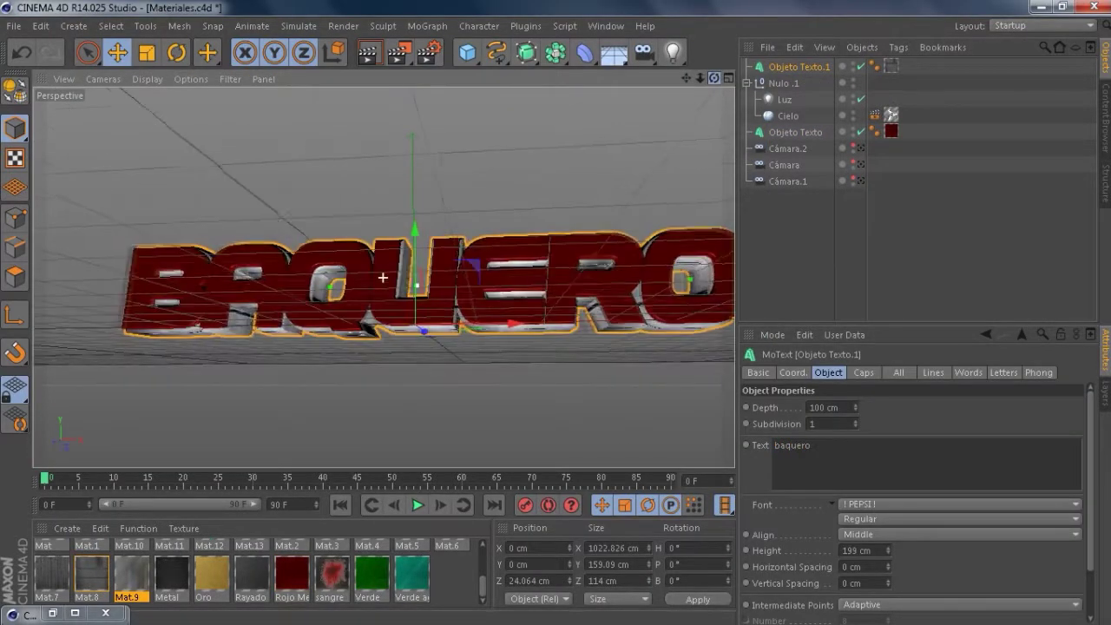
{"action": "left_click", "coordinate": [401, 59]}
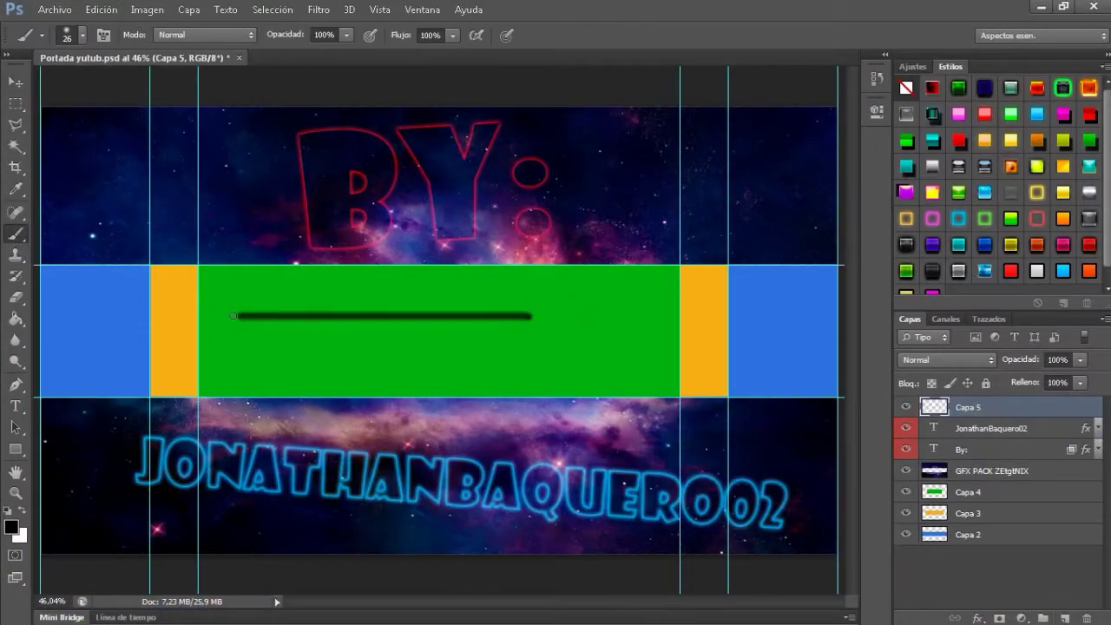
Set the brush size and draw a diagonal Pen path at the green band's left end
{"action": "left_click", "coordinate": [83, 35]}
{"action": "left_click", "coordinate": [16, 385]}
{"action": "key", "text": "ctrl+plus"}
{"action": "key", "text": "ctrl+plus"}
{"action": "key", "text": "ctrl+plus"}
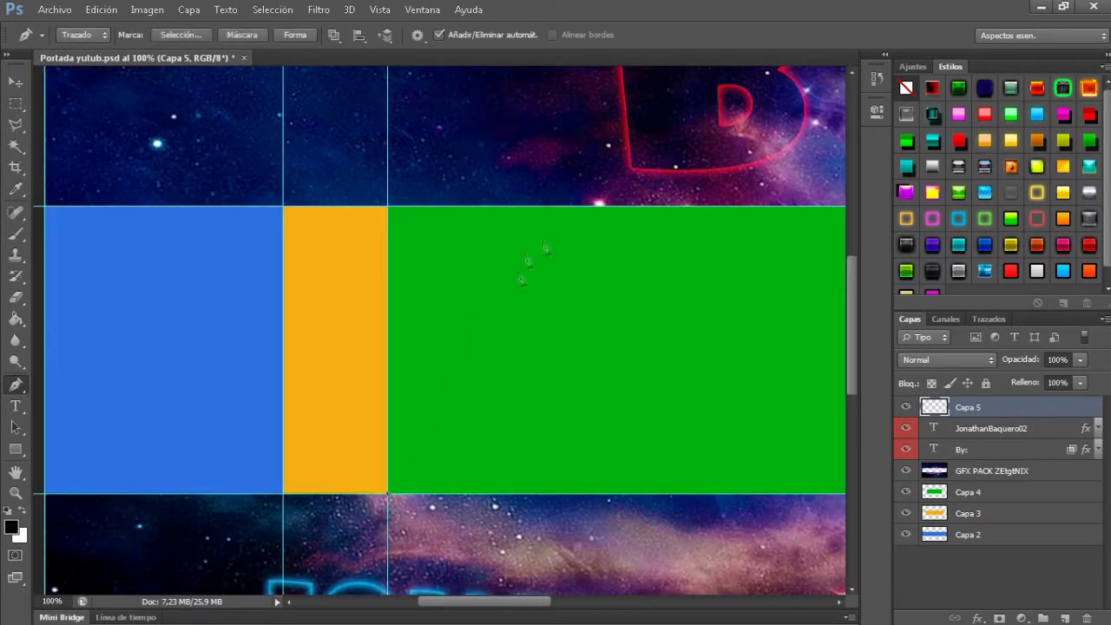
{"action": "right_click", "coordinate": [531, 248]}
{"action": "key", "text": "Escape"}
{"action": "right_click", "coordinate": [566, 212]}
{"action": "left_click", "coordinate": [555, 330]}
{"action": "key", "text": "Return"}
Stroke the path in black, then flip a copy horizontally for the right end
{"action": "key", "text": "ctrl+0"}
{"action": "left_click", "coordinate": [272, 9]}
{"action": "key", "text": "Escape"}
{"action": "key", "text": "Escape"}
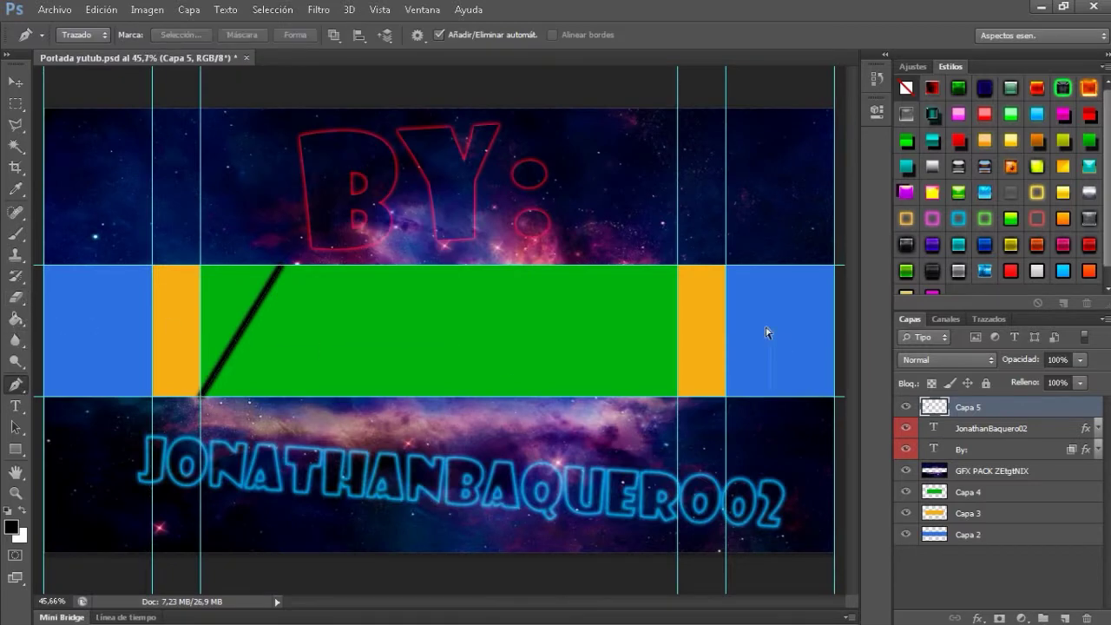
{"action": "right_click", "coordinate": [722, 335]}
{"action": "left_click", "coordinate": [811, 588]}
{"action": "key", "text": "Return"}
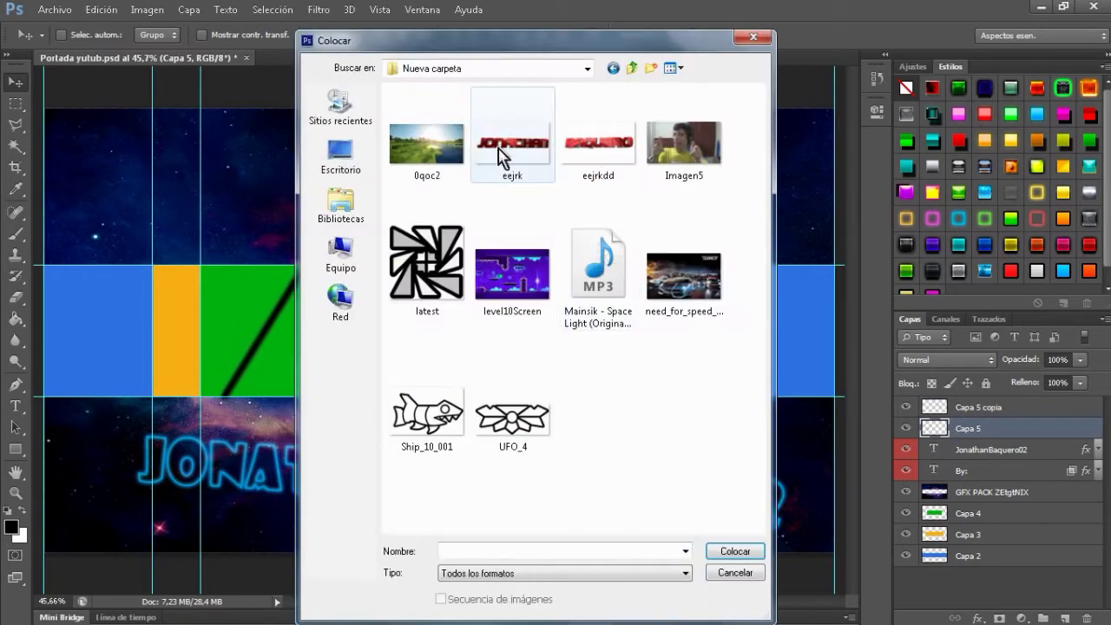
Place need_for_speed_world-wide on the band's right, below the lines, and trim it along the diagonal
{"action": "double_click", "coordinate": [503, 143]}
{"action": "left_click_drag", "start_coordinate": [795, 552], "coordinate": [669, 397]}
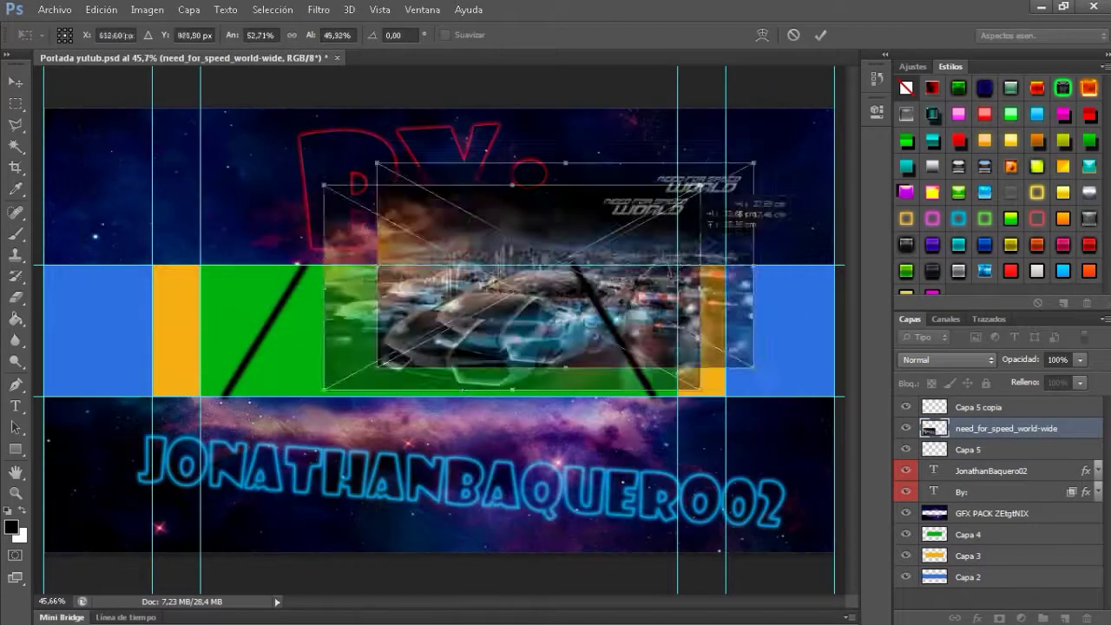
{"action": "left_click_drag", "start_coordinate": [494, 330], "coordinate": [651, 312]}
{"action": "key", "text": "Return"}
{"action": "key", "text": "ctrl+bracketleft"}
{"action": "key", "text": "ctrl+t"}
{"action": "left_click_drag", "start_coordinate": [457, 190], "coordinate": [563, 225]}
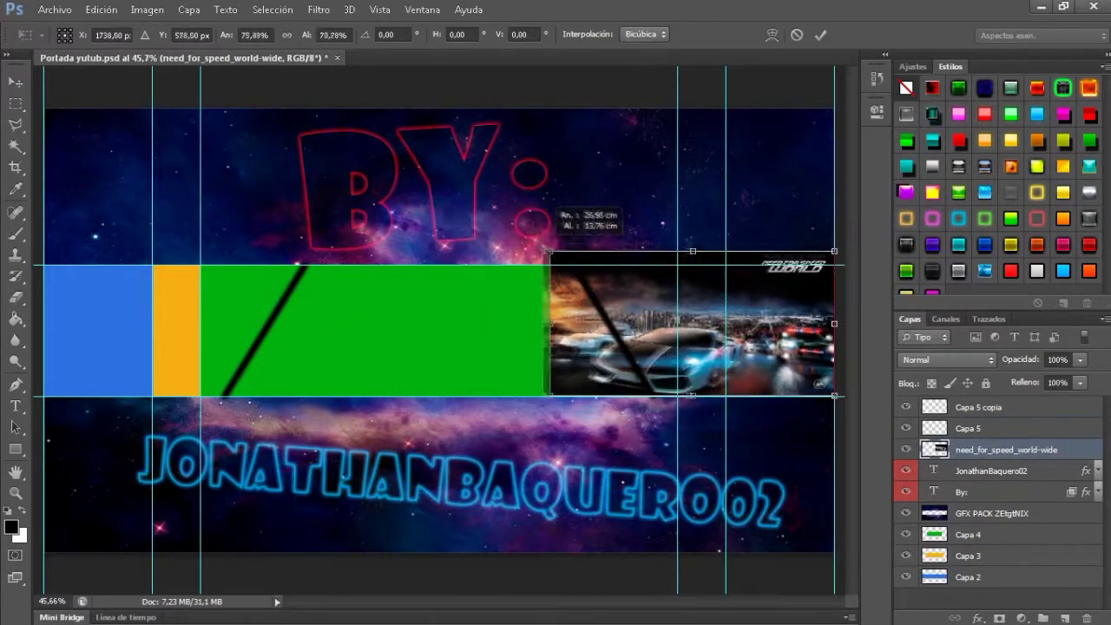
{"action": "left_click", "coordinate": [819, 35]}
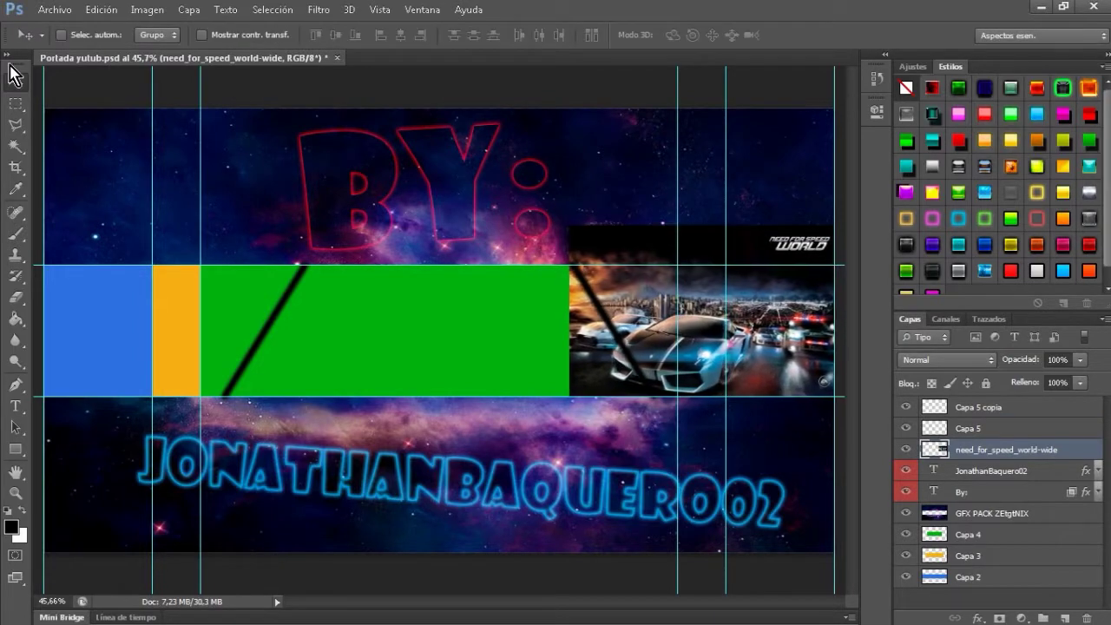
{"action": "key", "text": "ctrl+1"}
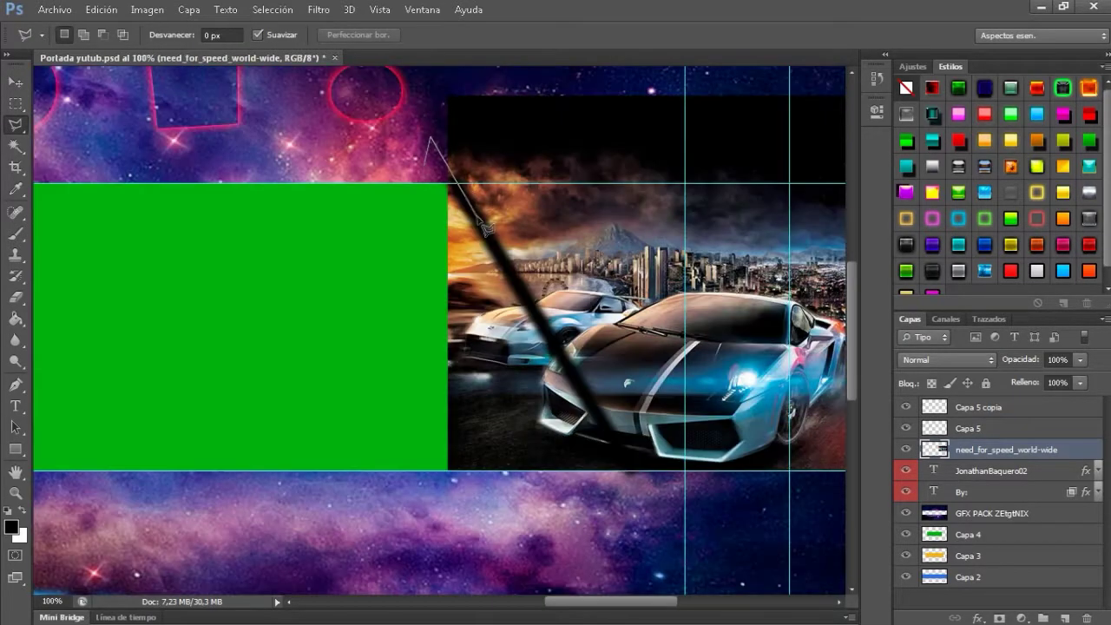
{"action": "key", "text": "Delete"}
{"action": "key", "text": "ctrl+d"}
Place level10Screen over the band's left side, enlarge it, and trim it along the diagonal
{"action": "key", "text": "ctrl+0"}
{"action": "left_click", "coordinate": [54, 10]}
{"action": "left_click", "coordinate": [124, 266]}
{"action": "left_click", "coordinate": [729, 547]}
{"action": "left_click_drag", "start_coordinate": [157, 295], "coordinate": [142, 295]}
{"action": "left_click_drag", "start_coordinate": [273, 242], "coordinate": [303, 224]}
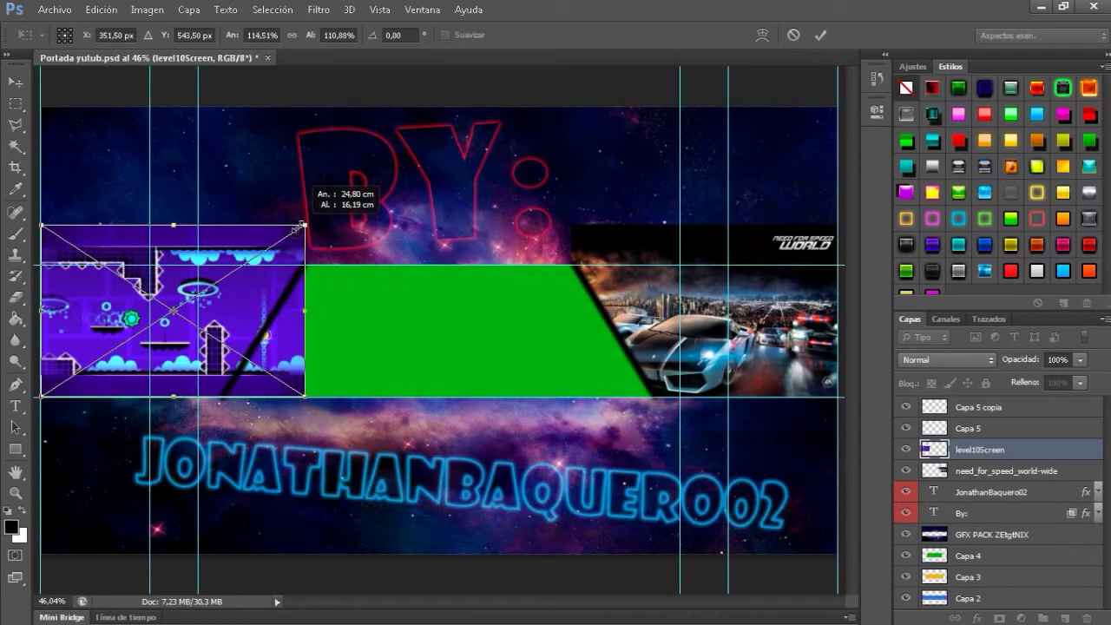
{"action": "key", "text": "ctrl+1"}
{"action": "left_click_drag", "start_coordinate": [565, 605], "coordinate": [482, 601]}
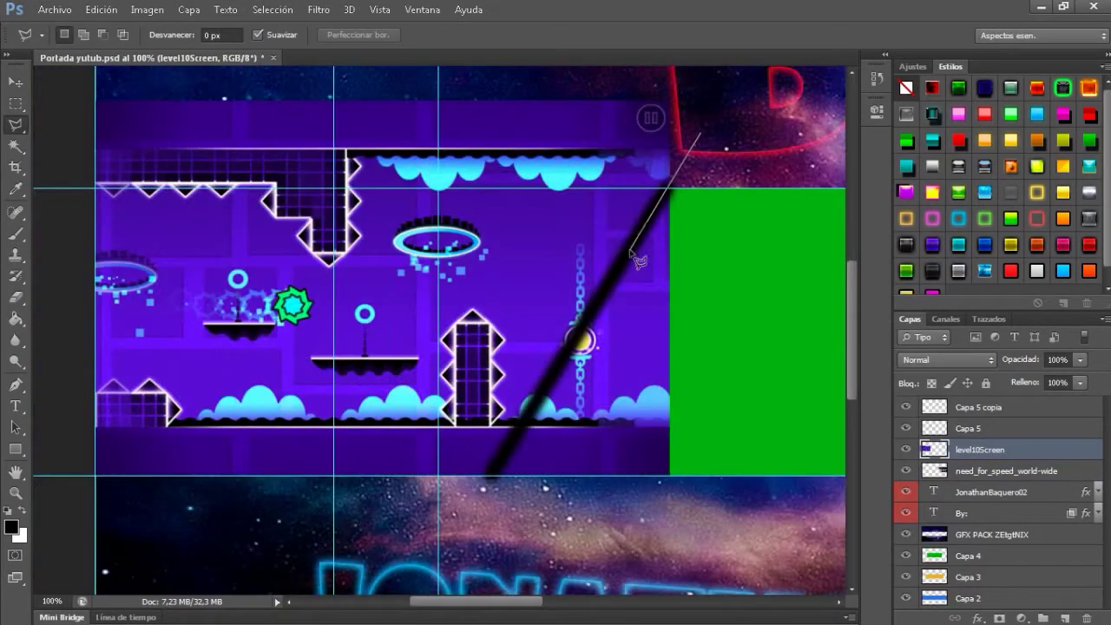
{"action": "key", "text": "Delete"}
{"action": "key", "text": "ctrl+0"}
{"action": "left_click", "coordinate": [54, 9]}
{"action": "left_click", "coordinate": [124, 266]}
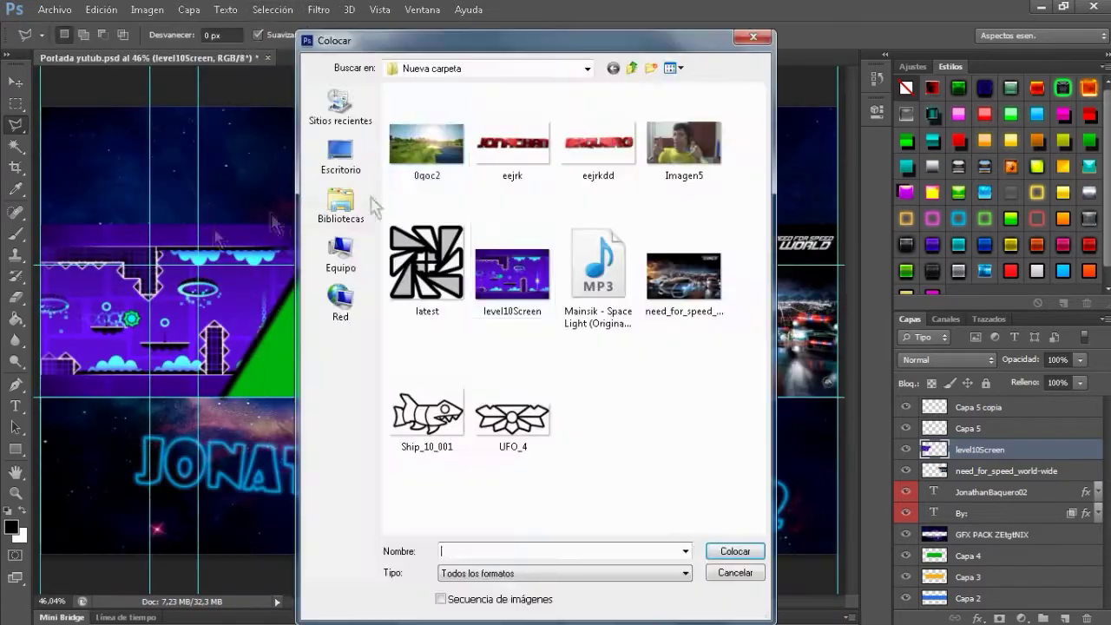
Place the 0qoc2 landscape below the game images and shrink it into the centre
{"action": "double_click", "coordinate": [373, 154]}
{"action": "key", "text": "Return"}
{"action": "left_click_drag", "start_coordinate": [919, 452], "coordinate": [946, 491]}
{"action": "key", "text": "ctrl+t"}
{"action": "left_click_drag", "start_coordinate": [79, 522], "coordinate": [199, 426]}
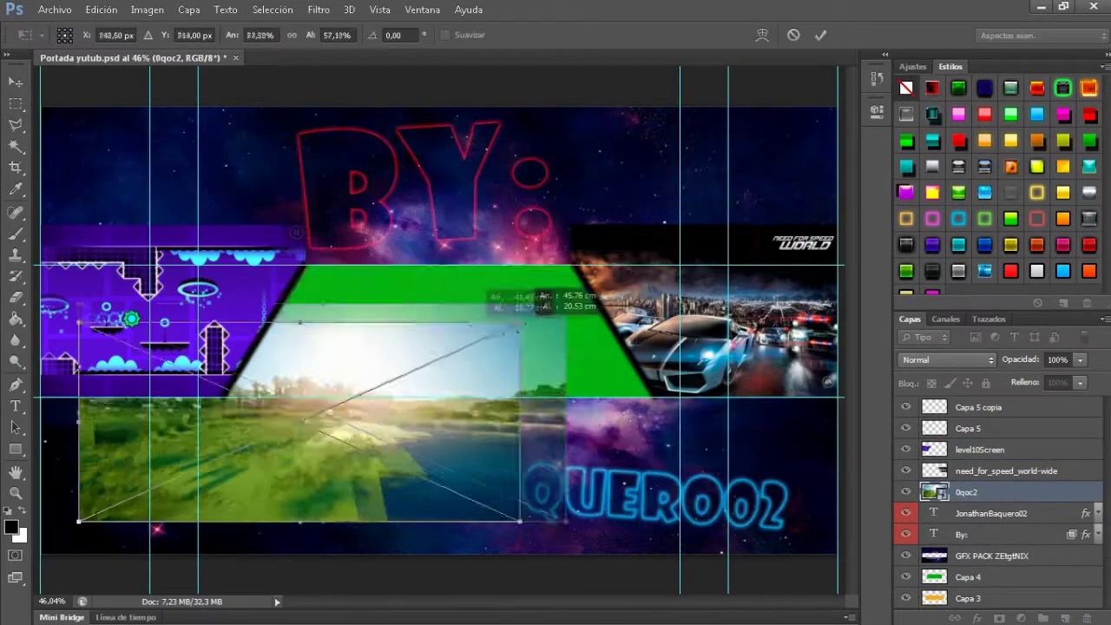
{"action": "left_click_drag", "start_coordinate": [800, 139], "coordinate": [657, 190]}
{"action": "key", "text": "Return"}
Place the eejrk name render on the top layer, shrunk and centred over the landscape
{"action": "left_click", "coordinate": [54, 9]}
{"action": "left_click", "coordinate": [124, 265]}
{"action": "double_click", "coordinate": [499, 147]}
{"action": "left_click_drag", "start_coordinate": [972, 403], "coordinate": [963, 406]}
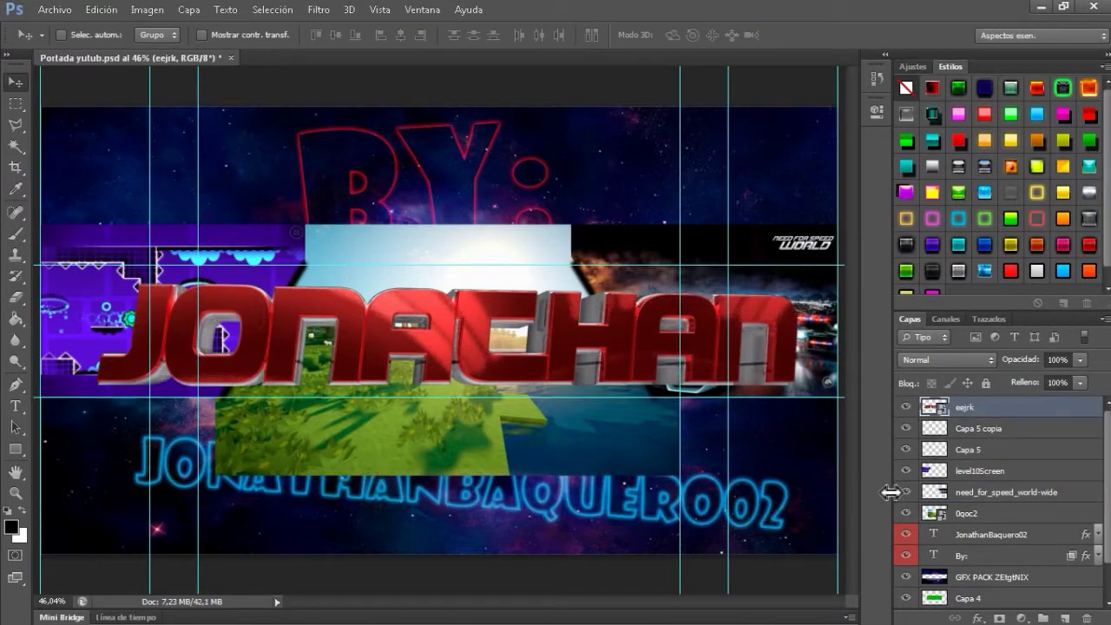
{"action": "key", "text": "ctrl+t"}
{"action": "left_click_drag", "start_coordinate": [819, 137], "coordinate": [650, 173]}
{"action": "left_click_drag", "start_coordinate": [607, 260], "coordinate": [590, 282]}
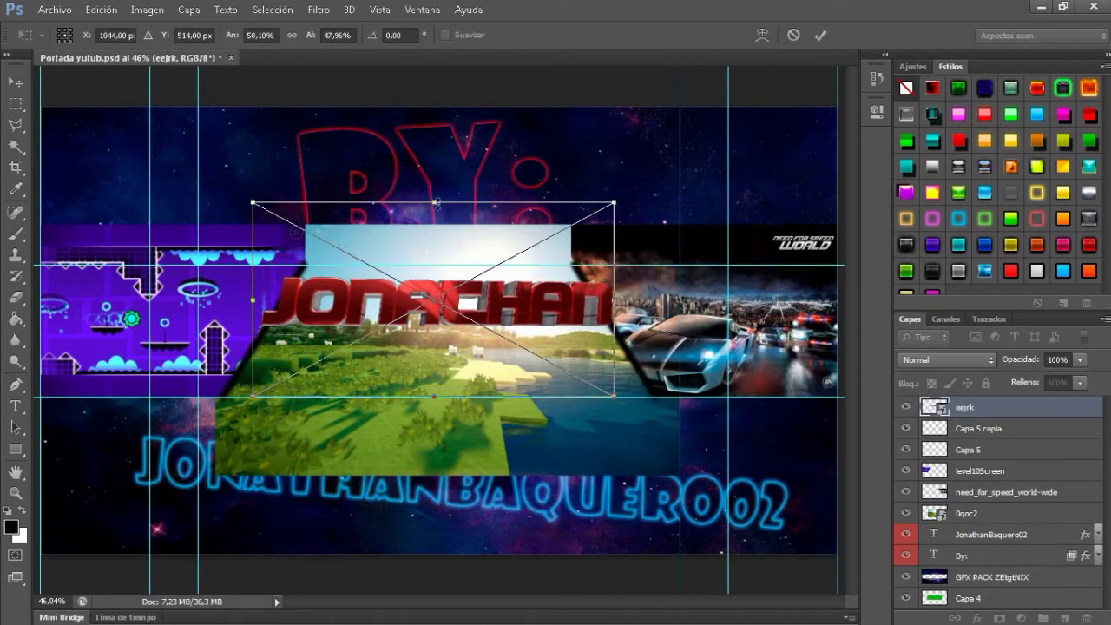
Place the eejrkdd name render, resized and positioned as a second line beneath the first
{"action": "left_click", "coordinate": [54, 10]}
{"action": "left_click", "coordinate": [124, 265]}
{"action": "double_click", "coordinate": [595, 130]}
{"action": "left_click_drag", "start_coordinate": [837, 121], "coordinate": [573, 338]}
{"action": "left_click_drag", "start_coordinate": [255, 408], "coordinate": [434, 356]}
{"action": "left_click_drag", "start_coordinate": [591, 250], "coordinate": [587, 254]}
{"action": "left_click_drag", "start_coordinate": [566, 313], "coordinate": [577, 298]}
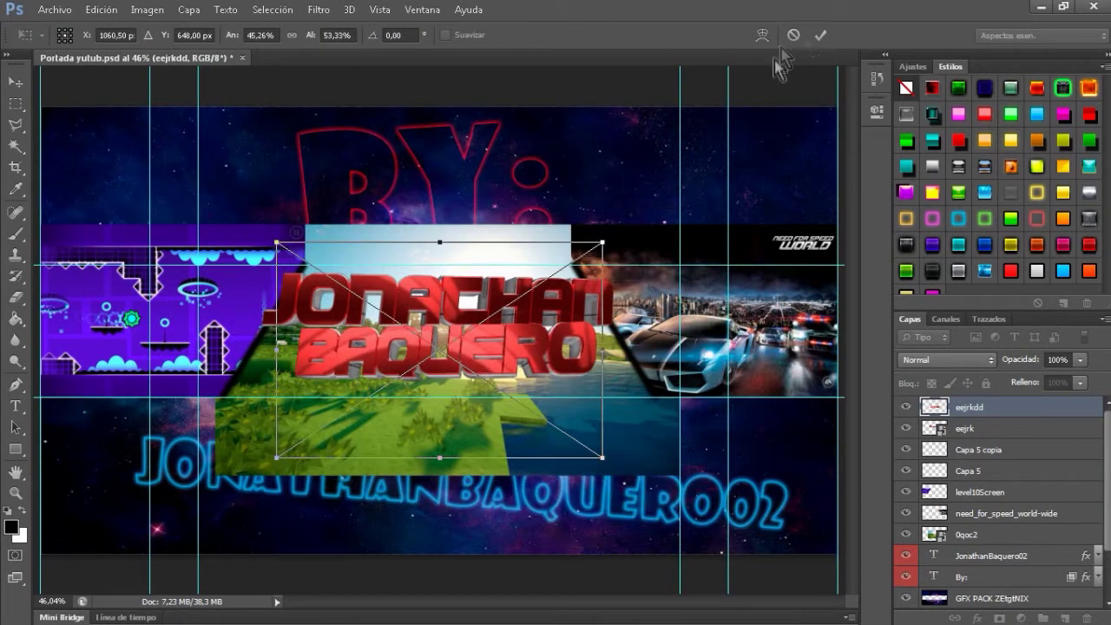
Give the eejrk and eejrkdd name renders bevel and emboss, a 3 px stroke and a drop shadow
{"action": "double_click", "coordinate": [977, 419]}
{"action": "left_click", "coordinate": [692, 175]}
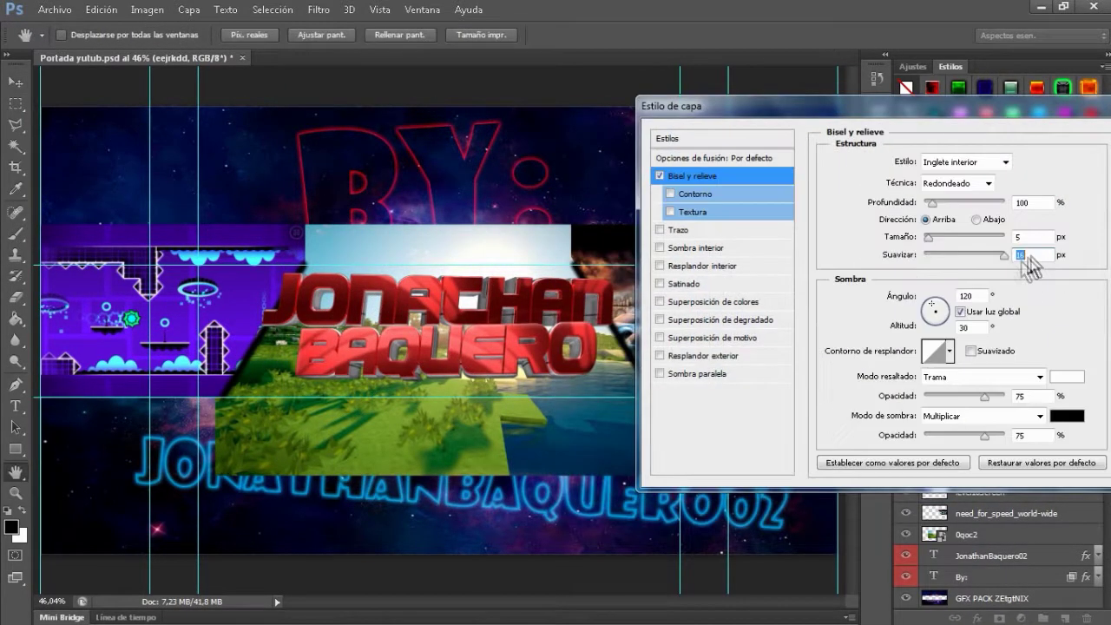
{"action": "left_click", "coordinate": [699, 373]}
{"action": "left_click", "coordinate": [678, 229]}
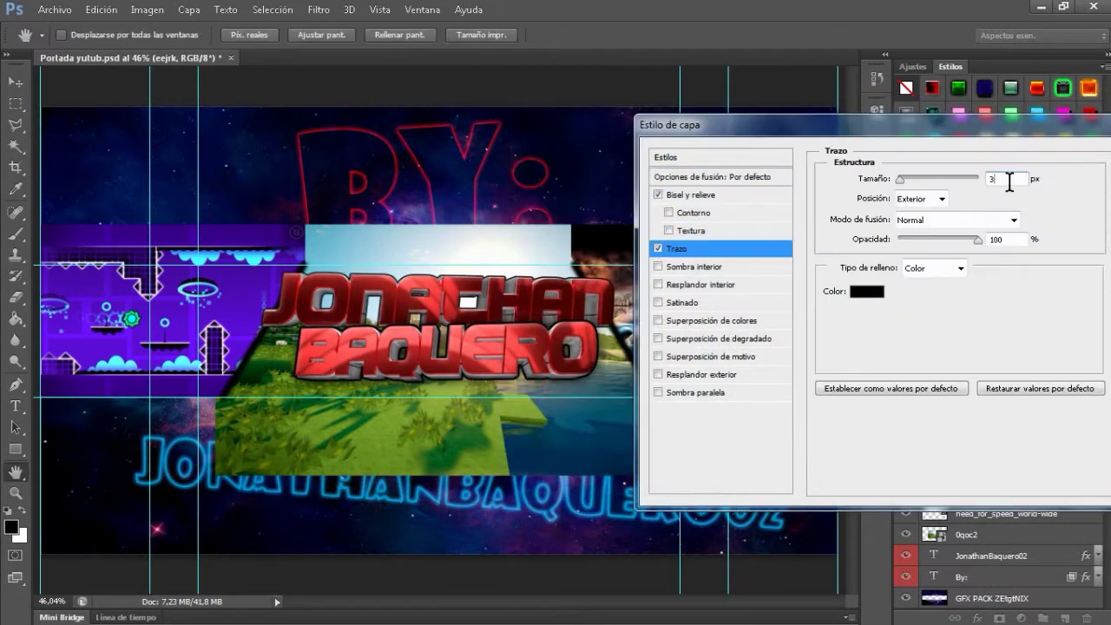
{"action": "left_click", "coordinate": [694, 392]}
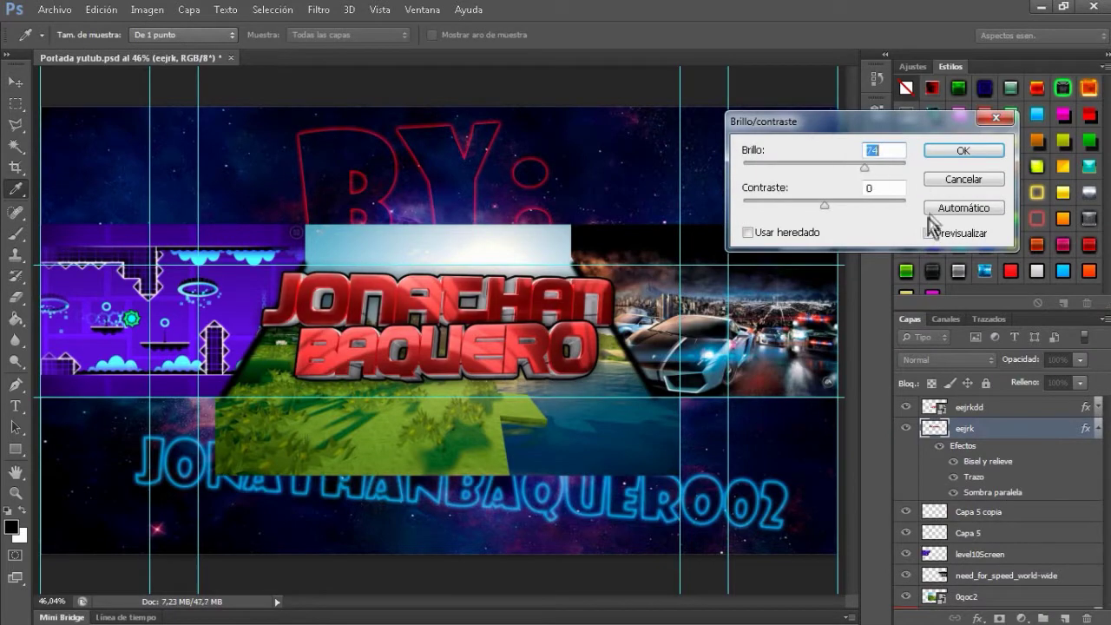
{"action": "left_click", "coordinate": [906, 407]}
{"action": "double_click", "coordinate": [1024, 406]}
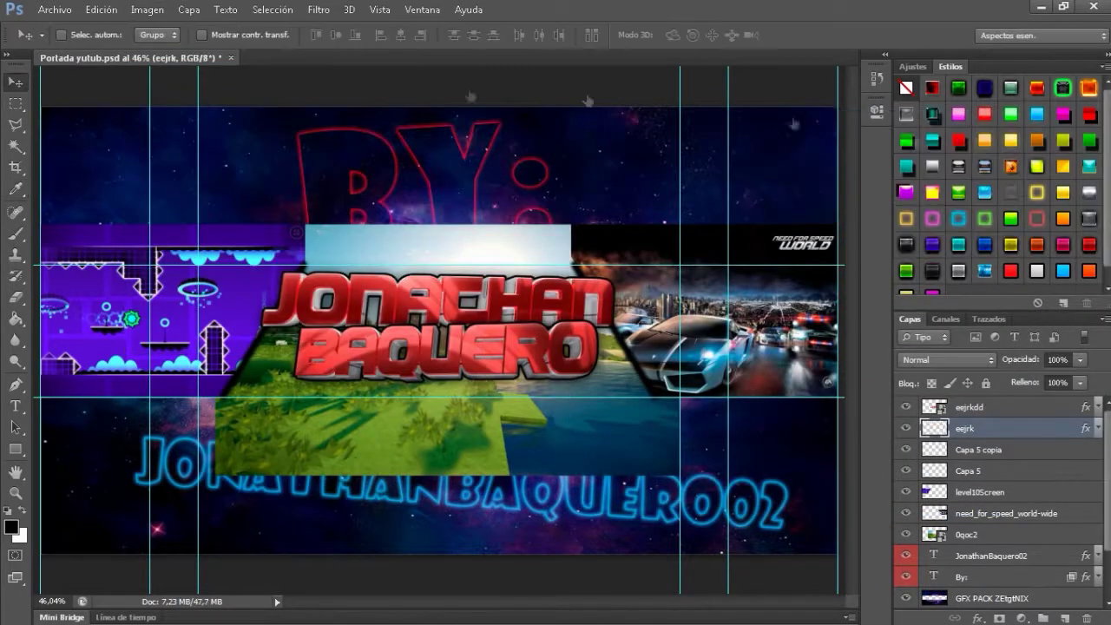
{"action": "left_click", "coordinate": [54, 8]}
Place the 'latest' image and move it onto the By: text
{"action": "left_click", "coordinate": [104, 274]}
{"action": "left_click", "coordinate": [434, 264]}
{"action": "left_click", "coordinate": [1009, 553]}
{"action": "mouse_move", "coordinate": [642, 208]}
{"action": "left_mouse_down"}
{"action": "mouse_move", "coordinate": [375, 207]}
{"action": "mouse_move", "coordinate": [399, 178]}
{"action": "left_mouse_up"}
{"action": "key", "text": "Return"}
Fill the icon's grey triangles black with the Paint Bucket
{"action": "key", "text": "ctrl+plus"}
{"action": "key", "text": "ctrl+plus"}
{"action": "key", "text": "g"}
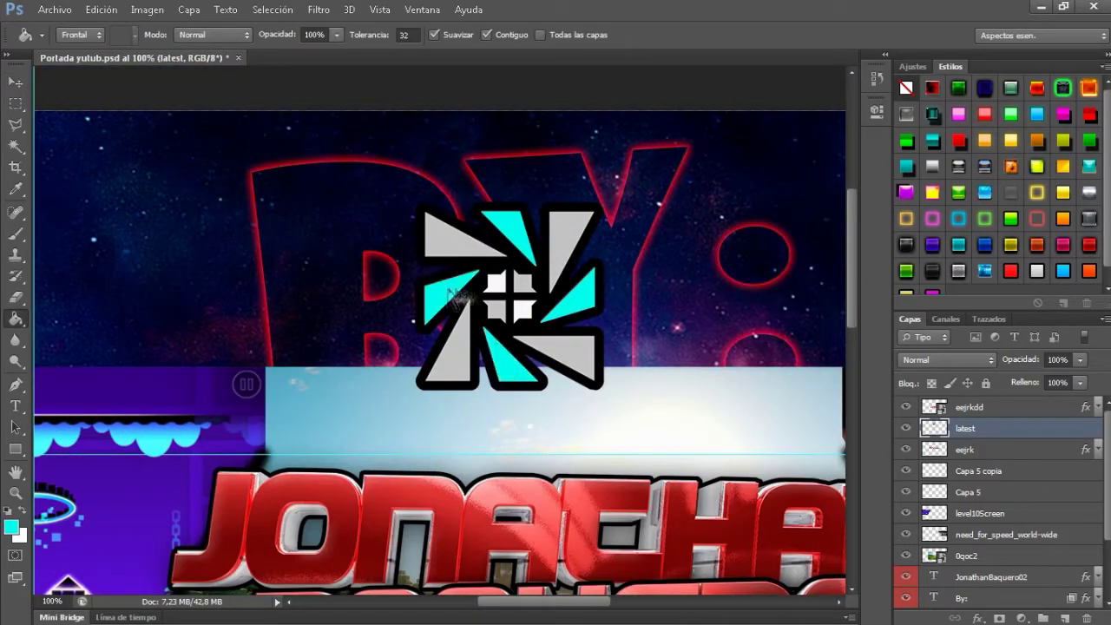
{"action": "left_click", "coordinate": [10, 526]}
{"action": "left_click", "coordinate": [347, 347]}
{"action": "left_click", "coordinate": [720, 136]}
{"action": "left_click", "coordinate": [460, 235]}
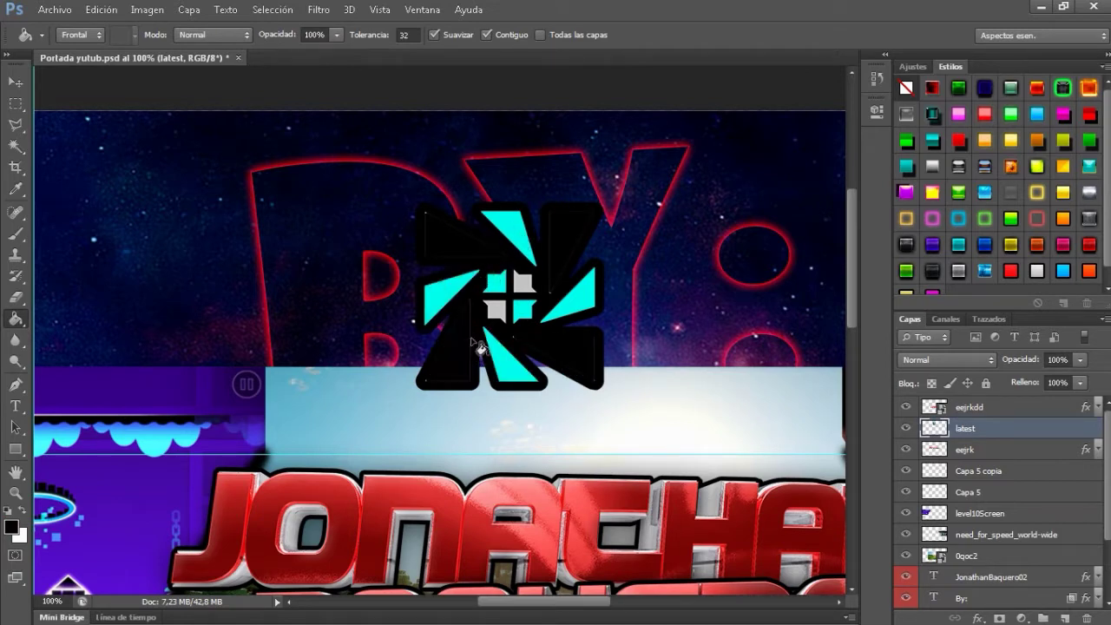
Start a cyan outer glow in the icon's layer style
{"action": "double_click", "coordinate": [1042, 428]}
{"action": "left_click_drag", "start_coordinate": [616, 129], "coordinate": [659, 128]}
{"action": "left_click", "coordinate": [703, 378]}
{"action": "left_click", "coordinate": [878, 241]}
{"action": "left_click", "coordinate": [704, 136]}
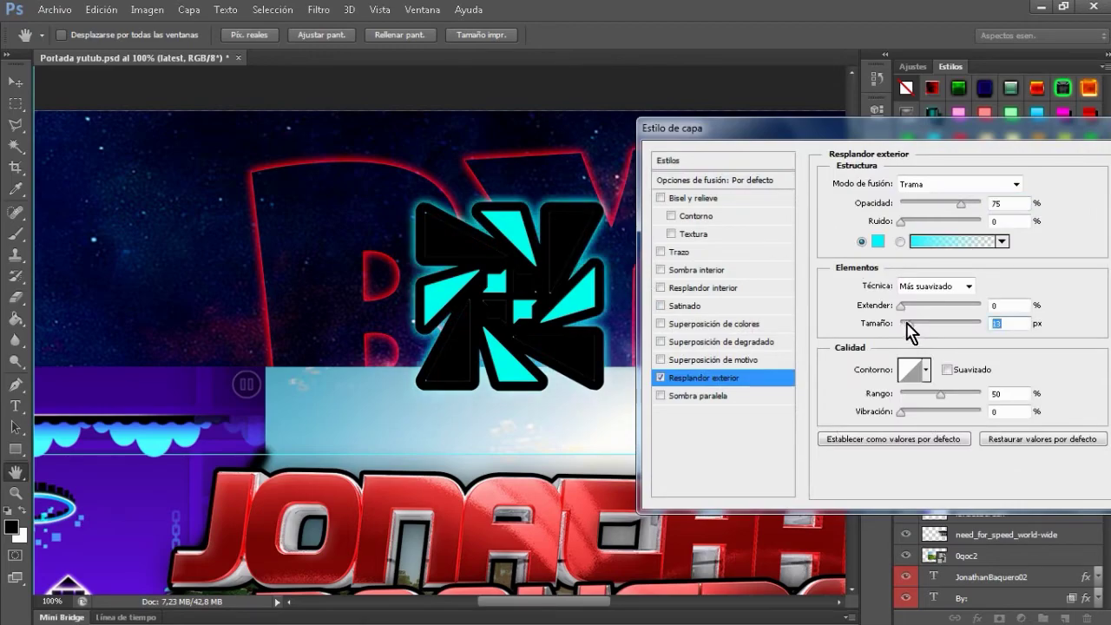
Confirm the icon's cyan outer glow, then shrink and tilt it beside the title
{"action": "left_click_drag", "start_coordinate": [694, 127], "coordinate": [535, 150]}
{"action": "left_click", "coordinate": [1009, 181]}
{"action": "key", "text": "ctrl+0"}
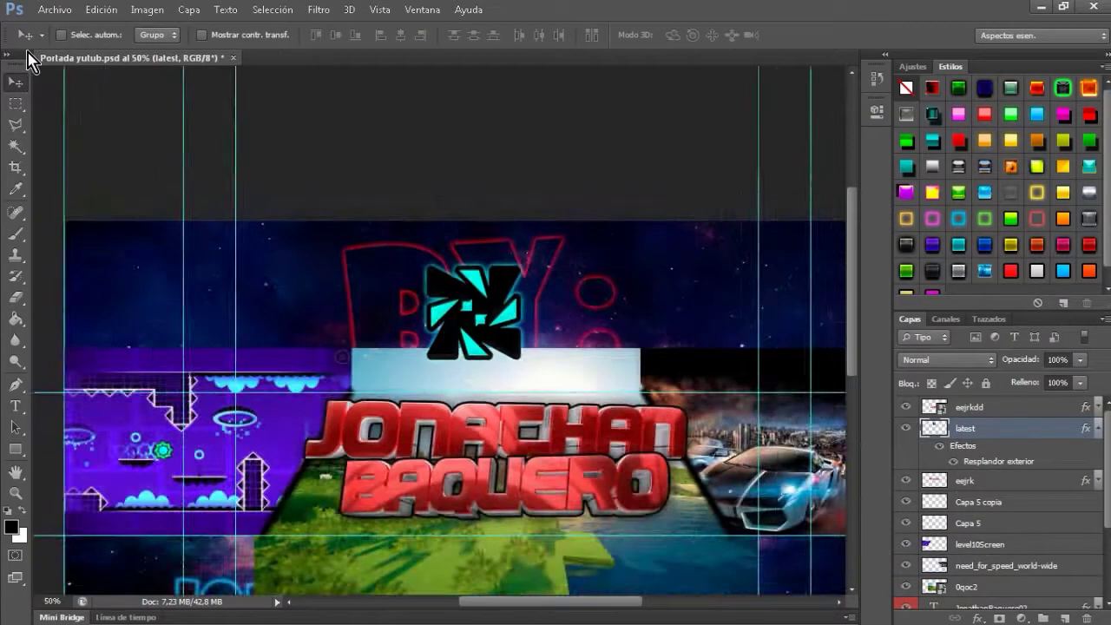
{"action": "key", "text": "ctrl+t"}
{"action": "key", "text": "ctrl+plus"}
{"action": "key", "text": "ctrl+plus"}
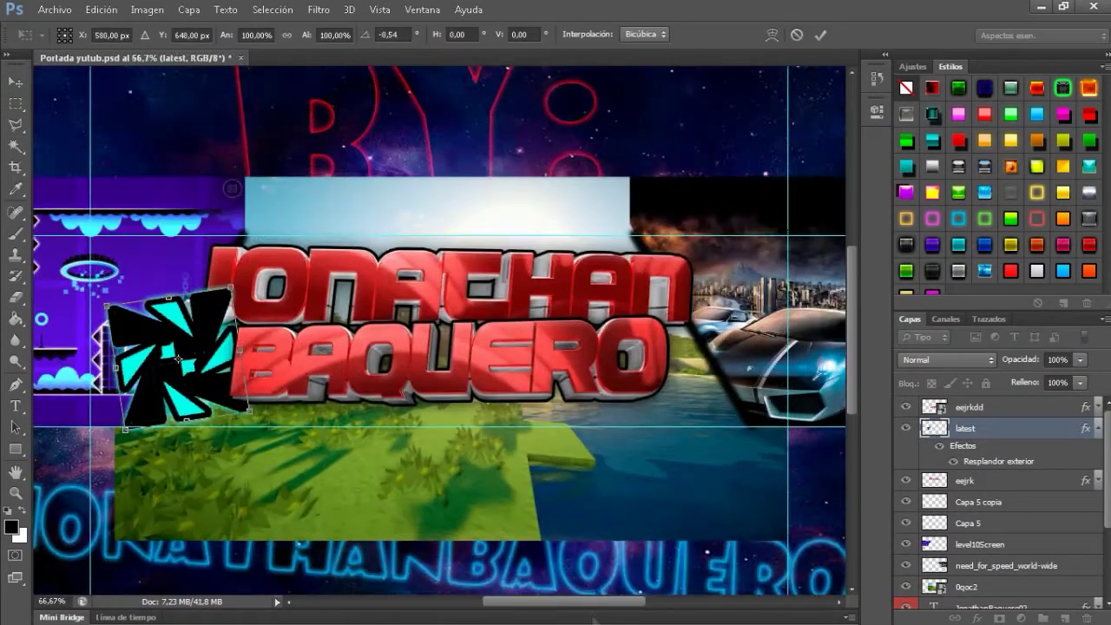
{"action": "left_click_drag", "start_coordinate": [469, 335], "coordinate": [453, 323]}
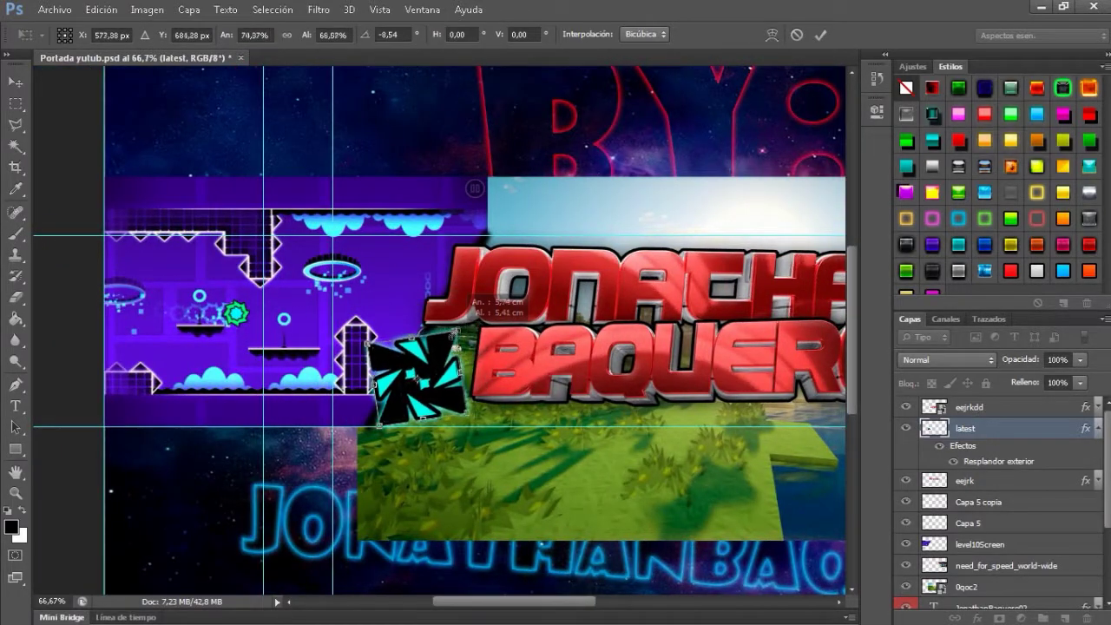
{"action": "key", "text": "Return"}
Remove the icon's bevel and give it a drop shadow instead
{"action": "right_click", "coordinate": [541, 112]}
{"action": "left_click", "coordinate": [595, 122]}
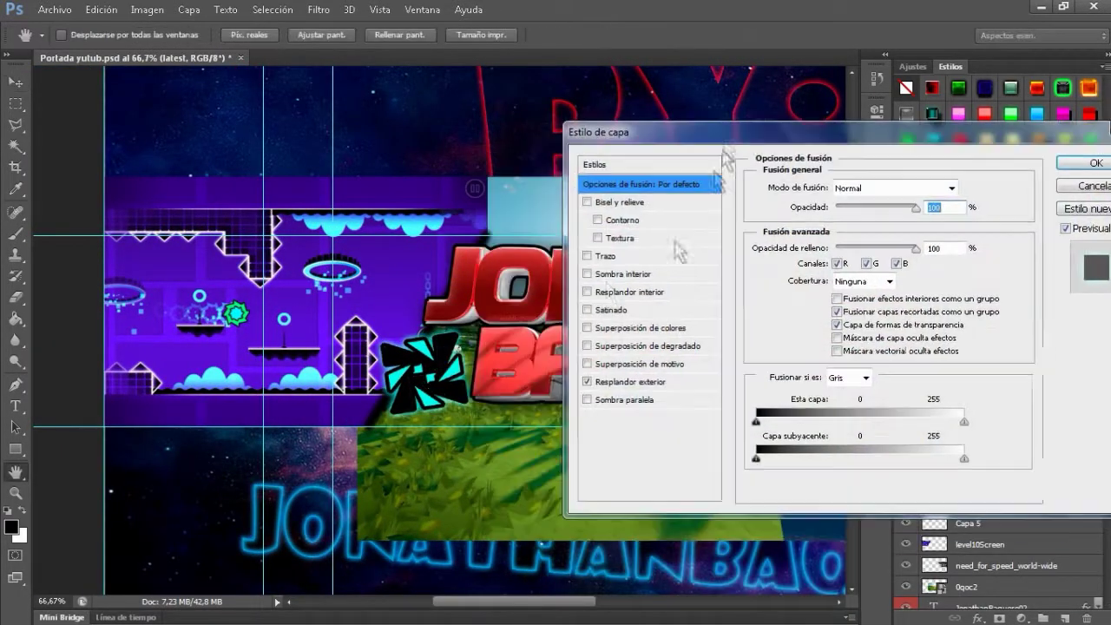
{"action": "left_click", "coordinate": [620, 202]}
{"action": "left_click", "coordinate": [587, 202]}
{"action": "left_click", "coordinate": [621, 399]}
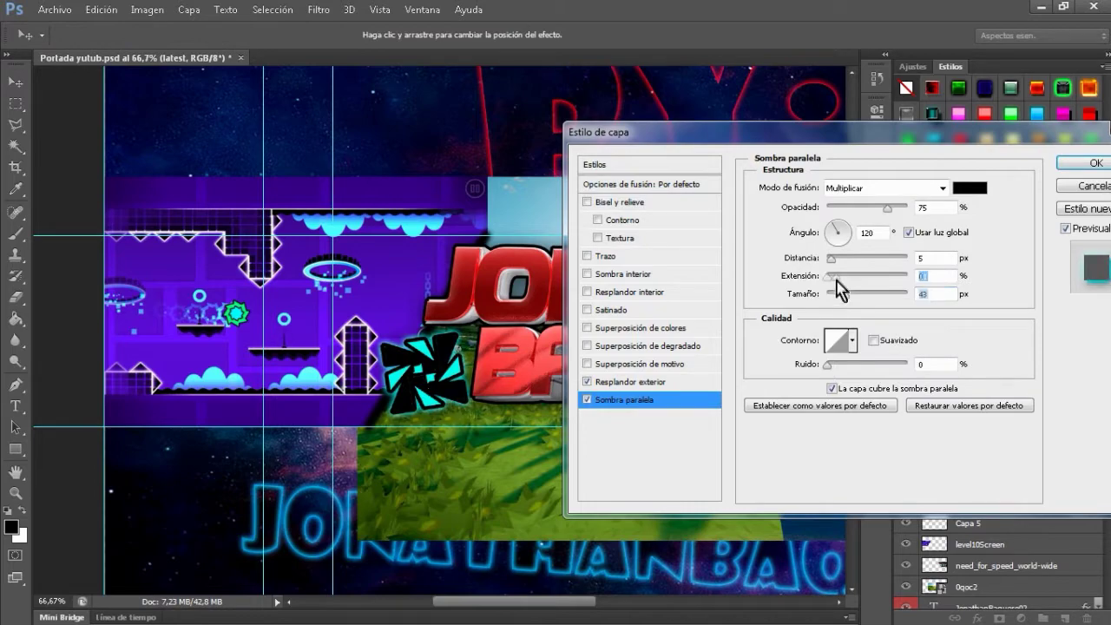
{"action": "key", "text": "Return"}
{"action": "key", "text": "ctrl+plus"}
{"action": "key", "text": "ctrl+plus"}
{"action": "key", "text": "ctrl+plus"}
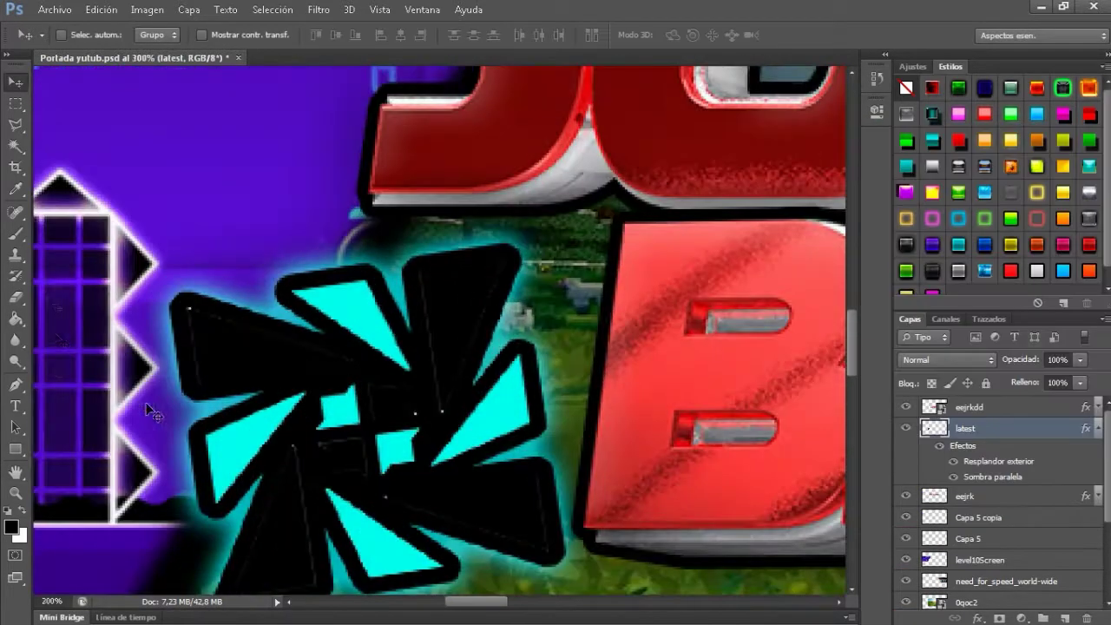
Place the Ship_10_001 image as a new layer on the banner
{"action": "key", "text": "b"}
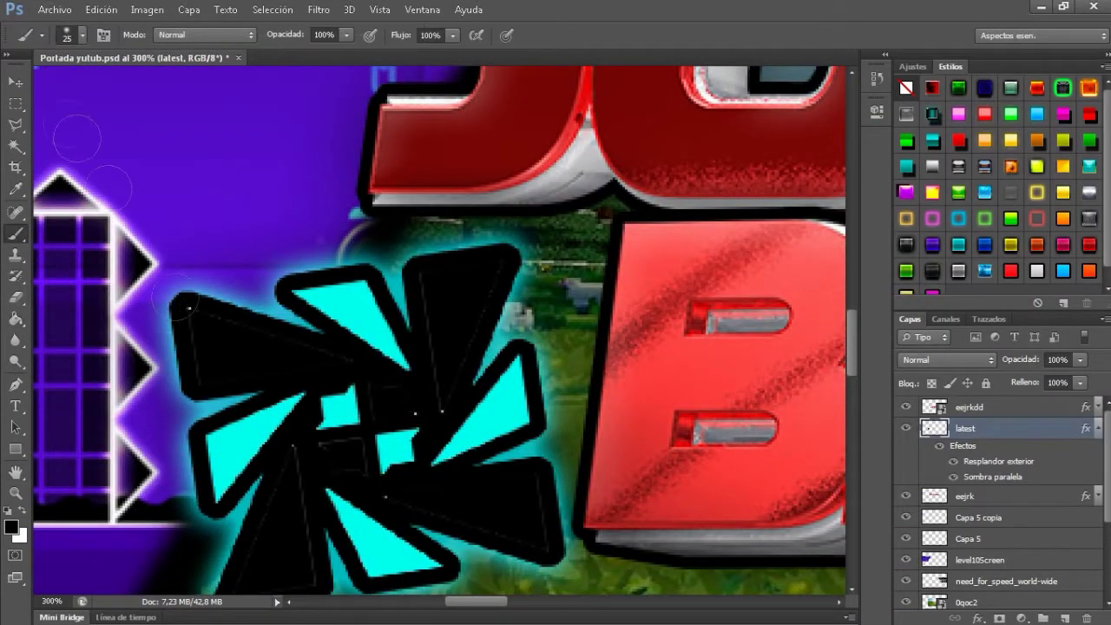
{"action": "key", "text": "Return"}
{"action": "key", "text": "ctrl+minus"}
{"action": "key", "text": "ctrl+minus"}
{"action": "key", "text": "ctrl+minus"}
{"action": "double_click", "coordinate": [427, 414]}
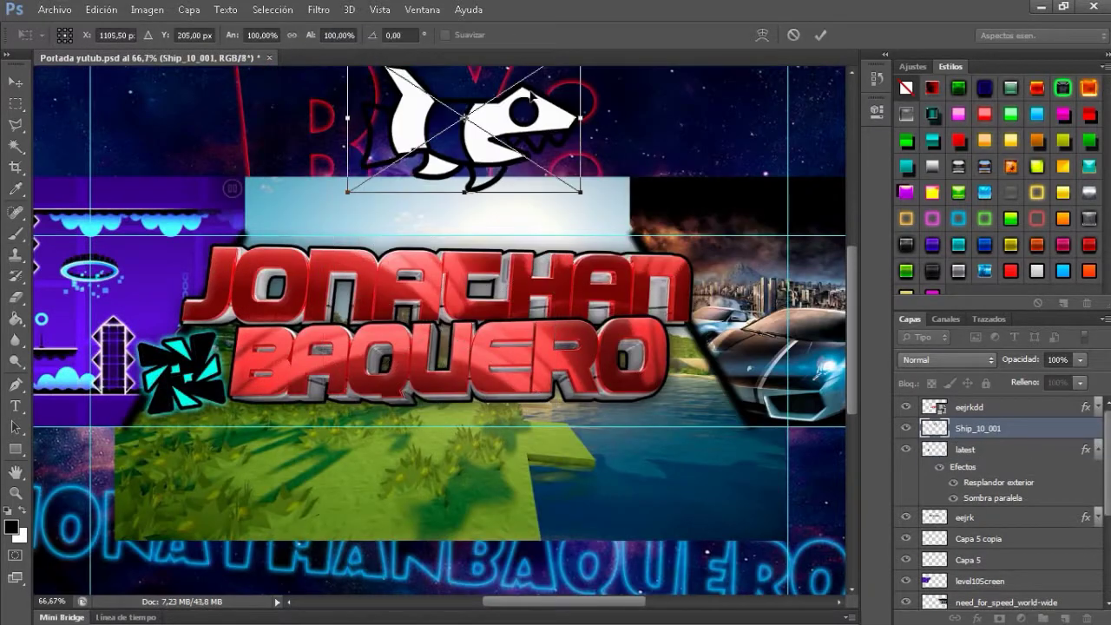
Fill the ship's head black and its body and teeth cyan with the Paint Bucket
{"action": "key", "text": "ctrl+plus"}
{"action": "key", "text": "Return"}
{"action": "key", "text": "g"}
{"action": "left_click", "coordinate": [554, 309]}
{"action": "left_click", "coordinate": [10, 526]}
{"action": "left_click", "coordinate": [706, 134]}
{"action": "left_click", "coordinate": [456, 363]}
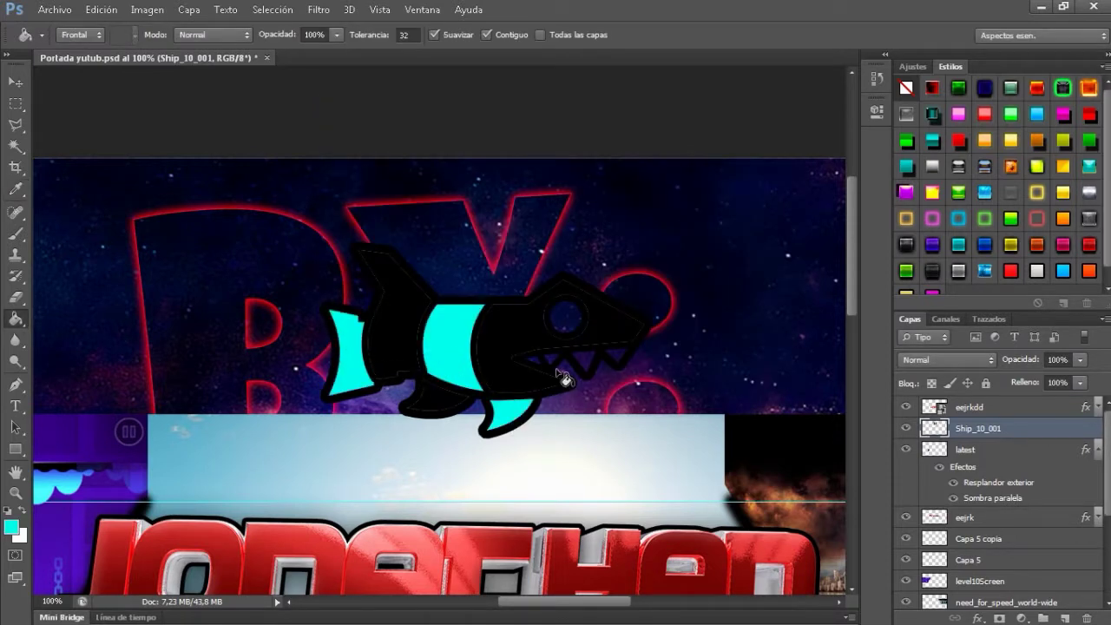
{"action": "left_click", "coordinate": [583, 370]}
{"action": "key", "text": "ctrl+z"}
{"action": "left_click", "coordinate": [617, 353]}
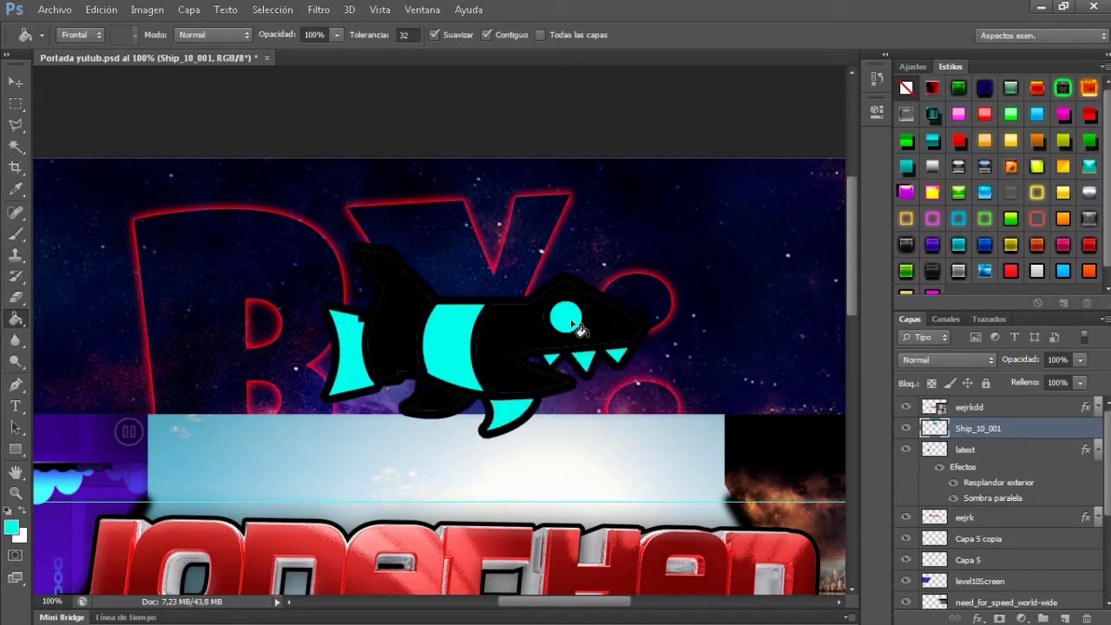
Add a cyan outer glow to the ship in its layer style
{"action": "double_click", "coordinate": [1024, 428]}
{"action": "left_click", "coordinate": [880, 184]}
{"action": "left_click", "coordinate": [652, 166]}
{"action": "left_click", "coordinate": [918, 267]}
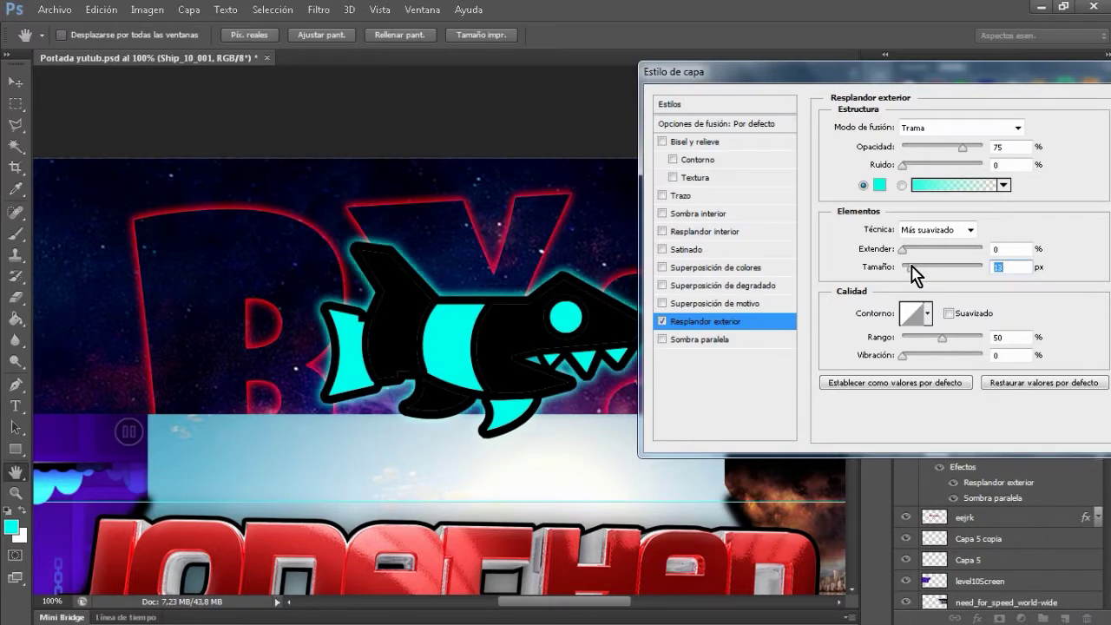
{"action": "key", "text": "Return"}
{"action": "left_click", "coordinate": [16, 82]}
{"action": "key", "text": "ctrl+minus"}
{"action": "key", "text": "ctrl+minus"}
{"action": "key", "text": "ctrl+plus"}
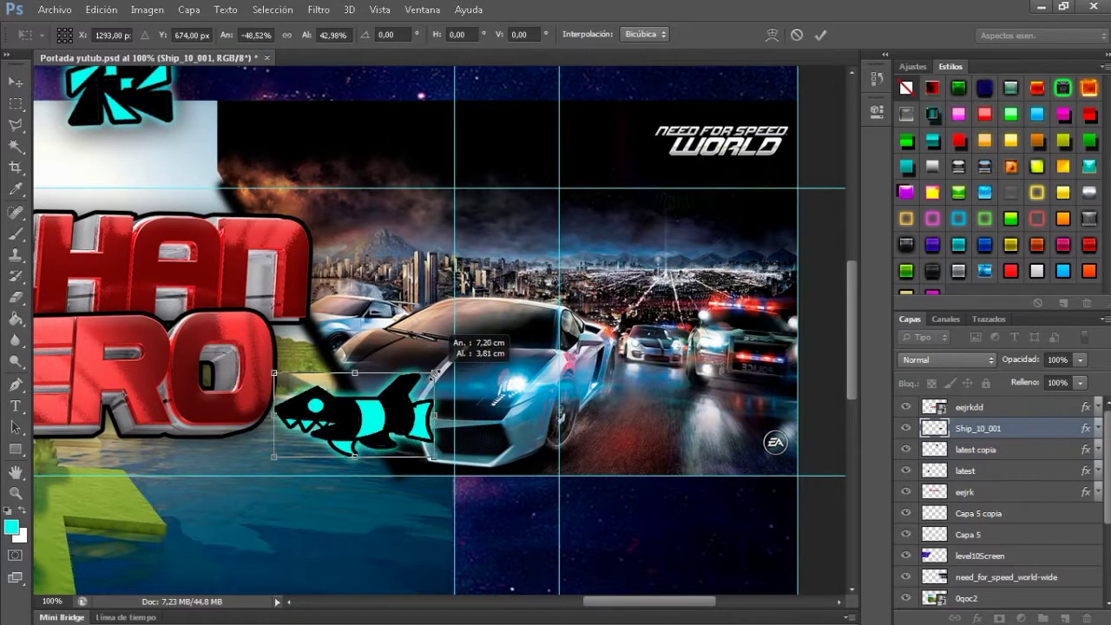
Position the mirrored ship beside the car and apply its transform
{"action": "left_click_drag", "start_coordinate": [370, 472], "coordinate": [388, 402]}
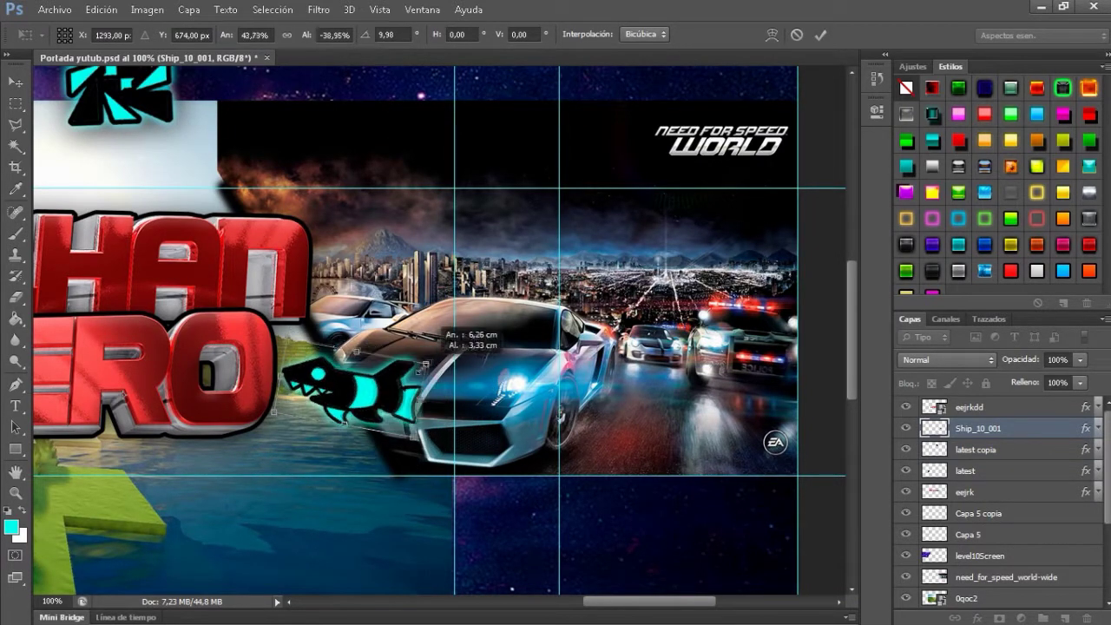
{"action": "left_click", "coordinate": [8, 79]}
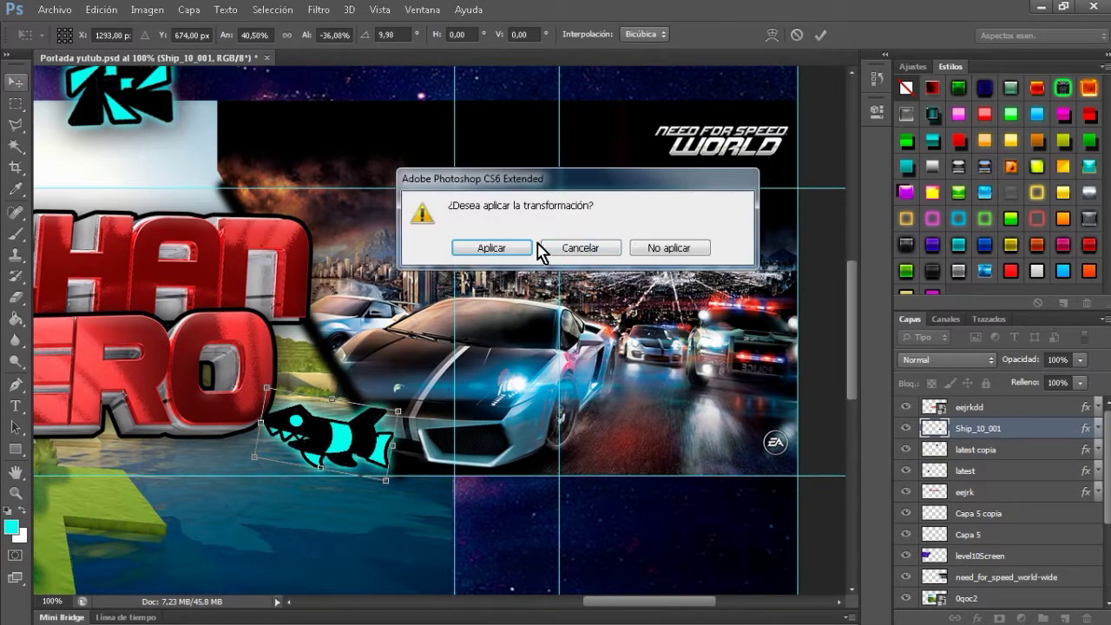
{"action": "left_click", "coordinate": [434, 250]}
Move the 'latest copia' icon onto the ship, then shrink and tilt it
{"action": "left_click_drag", "start_coordinate": [104, 96], "coordinate": [352, 345]}
{"action": "key", "text": "ctrl+plus"}
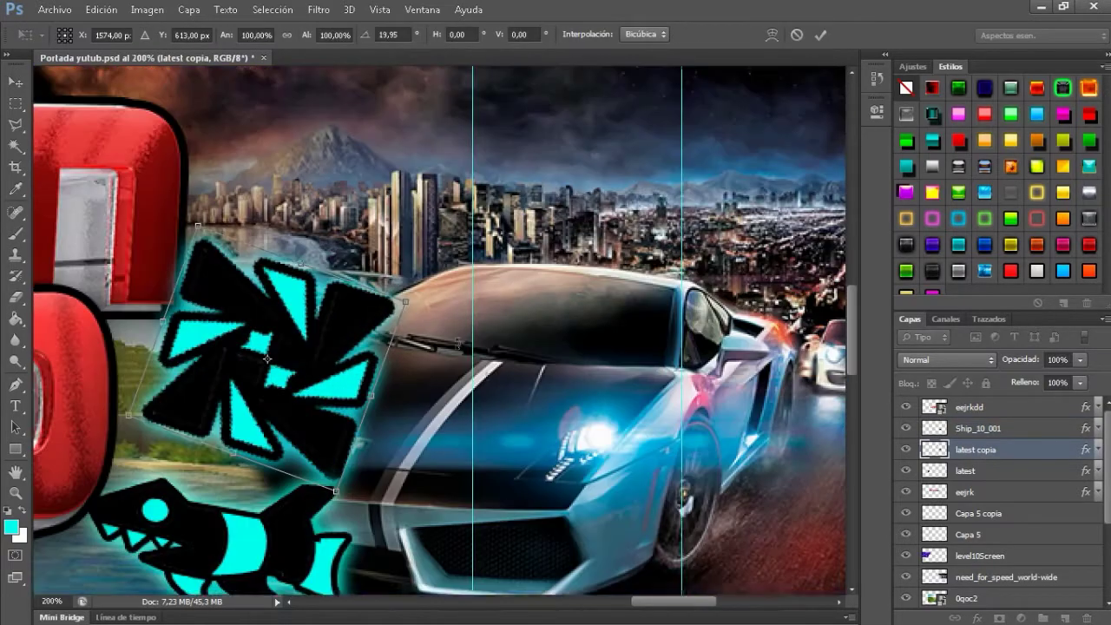
{"action": "scroll", "coordinate": [352, 346], "scroll_direction": "left", "scroll_amount": 3}
{"action": "mouse_move", "coordinate": [729, 200]}
{"action": "left_mouse_down"}
{"action": "mouse_move", "coordinate": [521, 358]}
{"action": "mouse_move", "coordinate": [506, 404]}
{"action": "left_mouse_up"}
{"action": "scroll", "coordinate": [521, 358], "scroll_direction": "down", "scroll_amount": 3}
{"action": "left_click_drag", "start_coordinate": [607, 364], "coordinate": [636, 392]}
{"action": "left_click", "coordinate": [819, 35]}
{"action": "key", "text": "ctrl+0"}
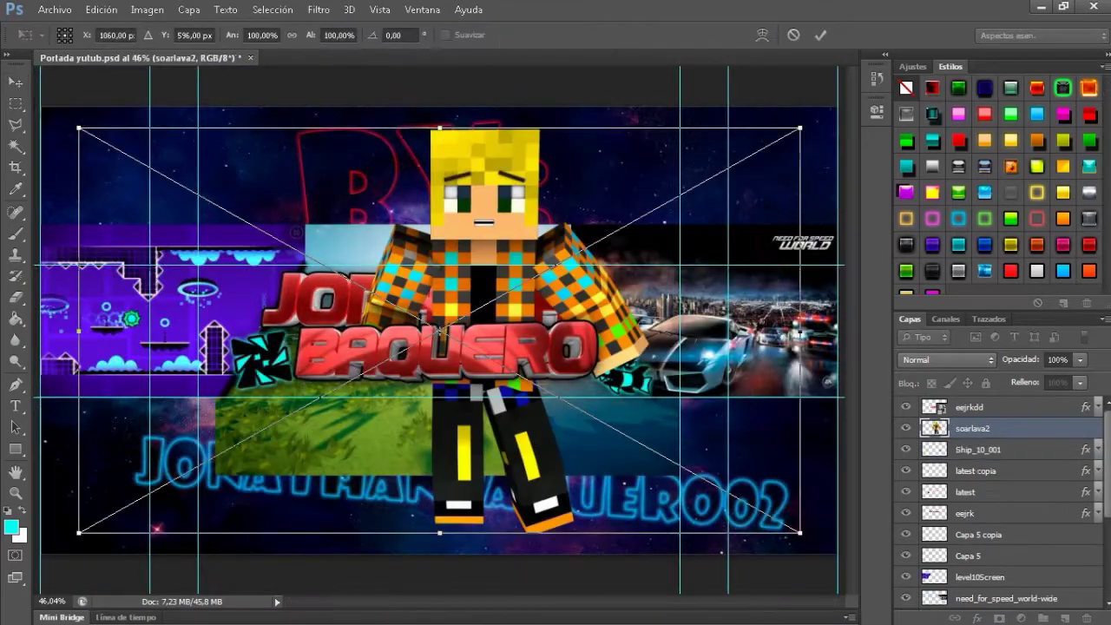
Shrink and tilt the soarlava2 skin left of the title, then move its layer below eejrk
{"action": "left_click_drag", "start_coordinate": [816, 91], "coordinate": [398, 363]}
{"action": "left_click_drag", "start_coordinate": [261, 469], "coordinate": [268, 305]}
{"action": "key", "text": "ctrl+plus"}
{"action": "key", "text": "ctrl+plus"}
{"action": "key", "text": "ctrl+plus"}
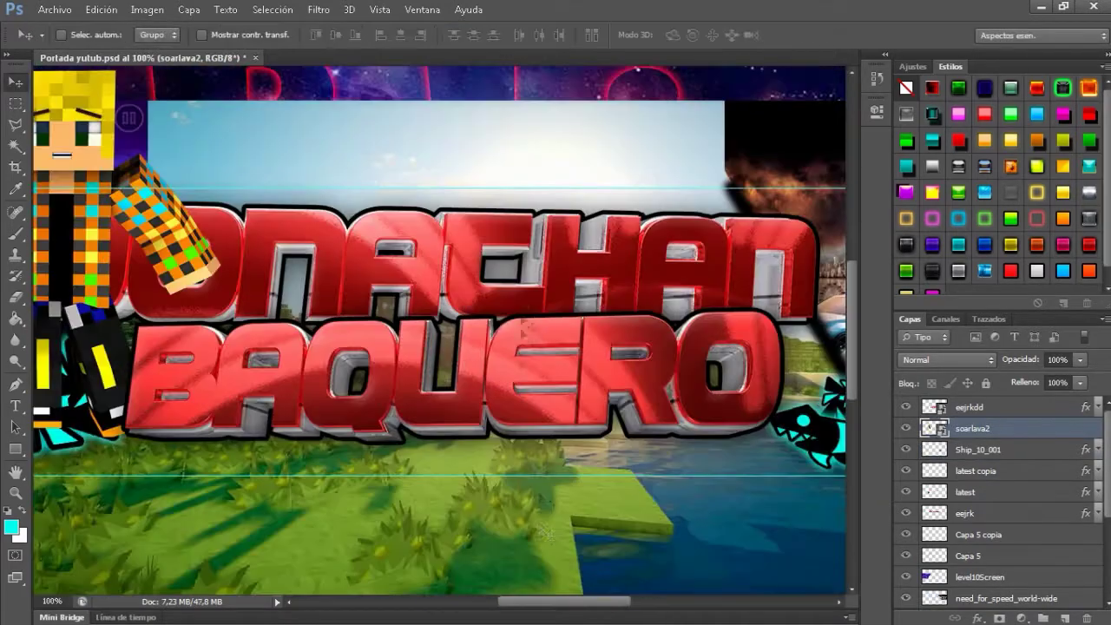
{"action": "scroll", "coordinate": [710, 94], "scroll_direction": "left", "scroll_amount": 3}
{"action": "scroll", "coordinate": [710, 94], "scroll_direction": "up", "scroll_amount": 1}
{"action": "mouse_move", "coordinate": [710, 96]}
{"action": "left_mouse_down"}
{"action": "mouse_move", "coordinate": [630, 204]}
{"action": "mouse_move", "coordinate": [598, 287]}
{"action": "mouse_move", "coordinate": [607, 209]}
{"action": "left_mouse_up"}
{"action": "left_click", "coordinate": [819, 34]}
{"action": "left_click_drag", "start_coordinate": [976, 428], "coordinate": [988, 516]}
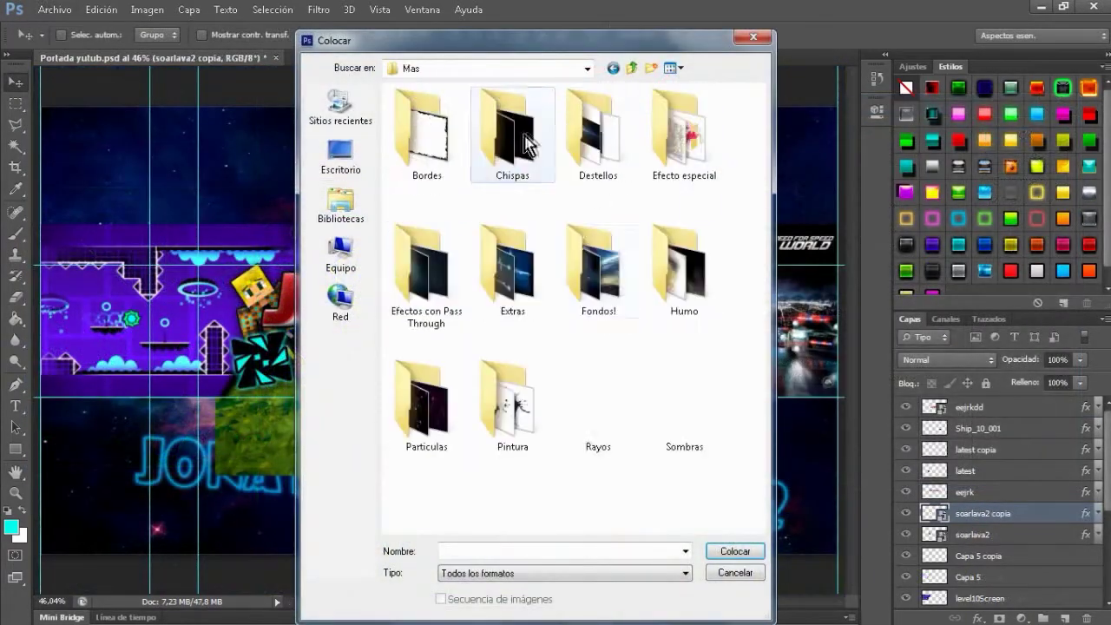
Place the xDfggf particle image, blend it as Aclarar, and shift it into position
{"action": "double_click", "coordinate": [427, 416]}
{"action": "left_click", "coordinate": [598, 269]}
{"action": "left_click", "coordinate": [734, 550]}
{"action": "key", "text": "Return"}
{"action": "left_click", "coordinate": [947, 359]}
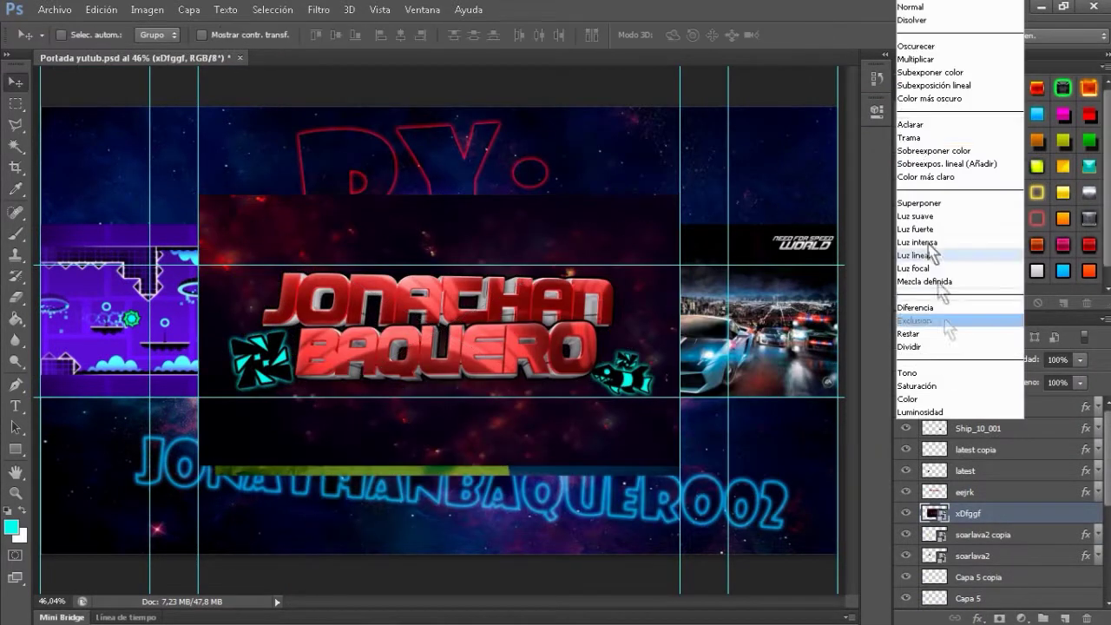
{"action": "left_click", "coordinate": [933, 115]}
{"action": "left_click_drag", "start_coordinate": [434, 288], "coordinate": [665, 337]}
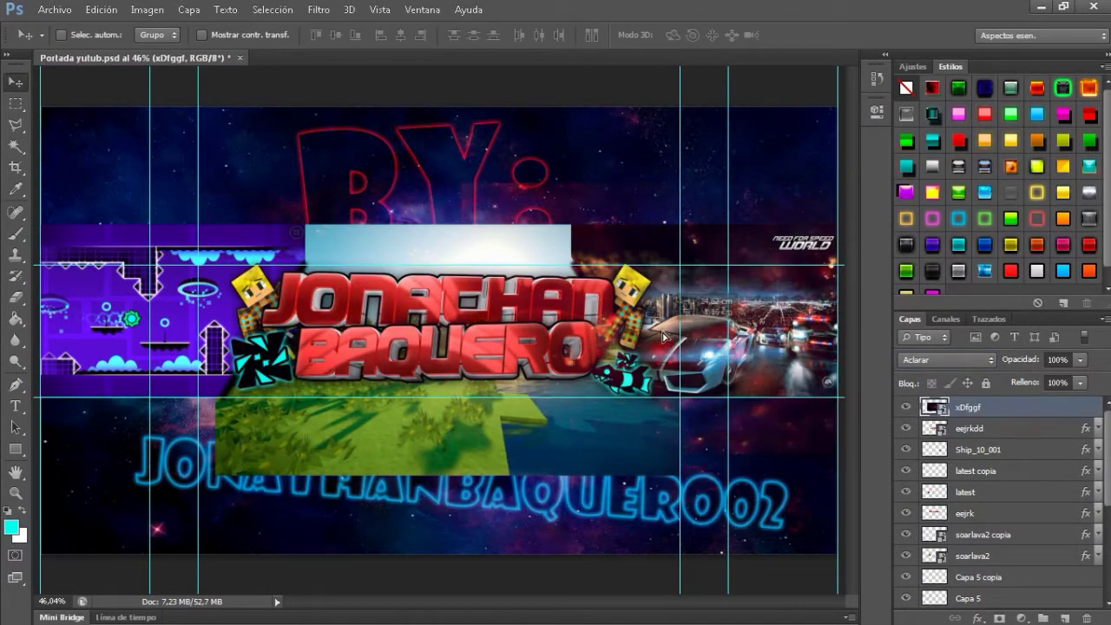
Place the degradado shadow image into the banner
{"action": "left_click", "coordinate": [55, 10]}
{"action": "left_click", "coordinate": [87, 303]}
{"action": "key", "text": "BackSpace"}
{"action": "double_click", "coordinate": [447, 124]}
{"action": "left_click", "coordinate": [426, 135]}
{"action": "left_click", "coordinate": [735, 551]}
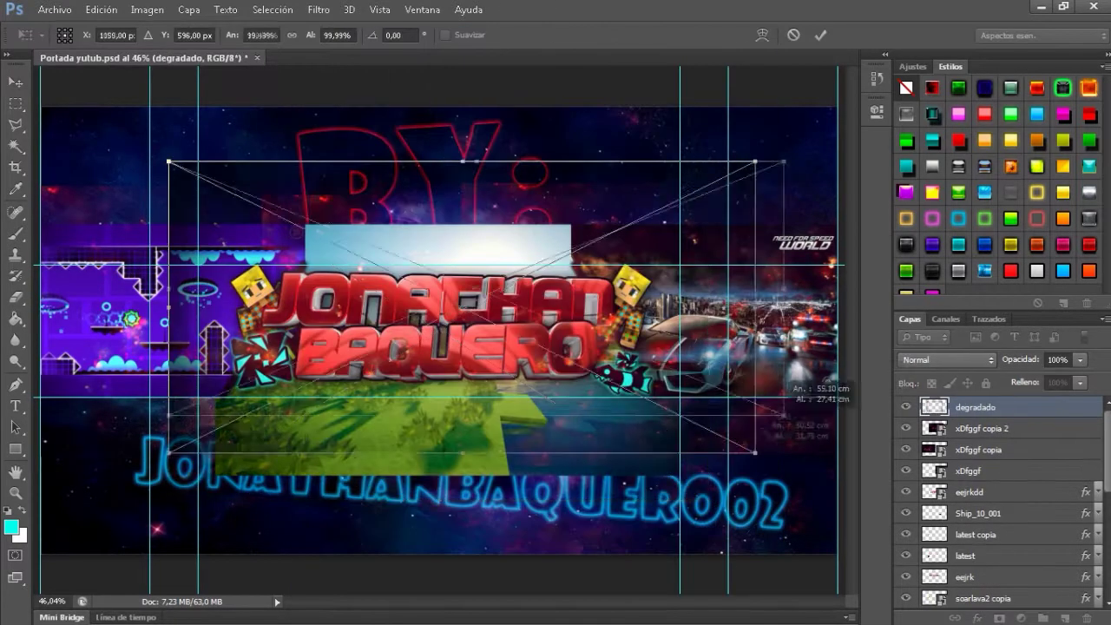
{"action": "left_click", "coordinate": [935, 34]}
Place the allfons.ru-2363 image and scale it up from its corner
{"action": "left_click", "coordinate": [55, 10]}
{"action": "left_click", "coordinate": [87, 304]}
{"action": "key", "text": "BackSpace"}
{"action": "double_click", "coordinate": [434, 125]}
{"action": "left_click", "coordinate": [595, 248]}
{"action": "left_click", "coordinate": [734, 550]}
{"action": "left_click_drag", "start_coordinate": [720, 347], "coordinate": [835, 400]}
{"action": "key", "text": "Return"}
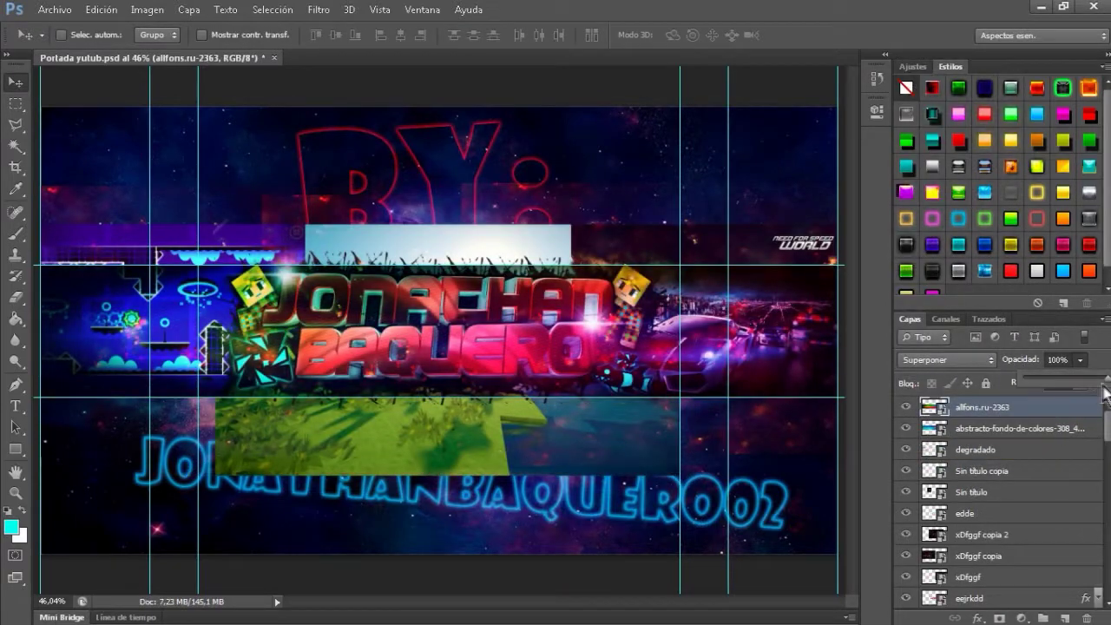
Compare with abstracto-fondo hidden, lower the overlay to 89% opacity, and start placing another image
{"action": "left_click", "coordinate": [908, 427]}
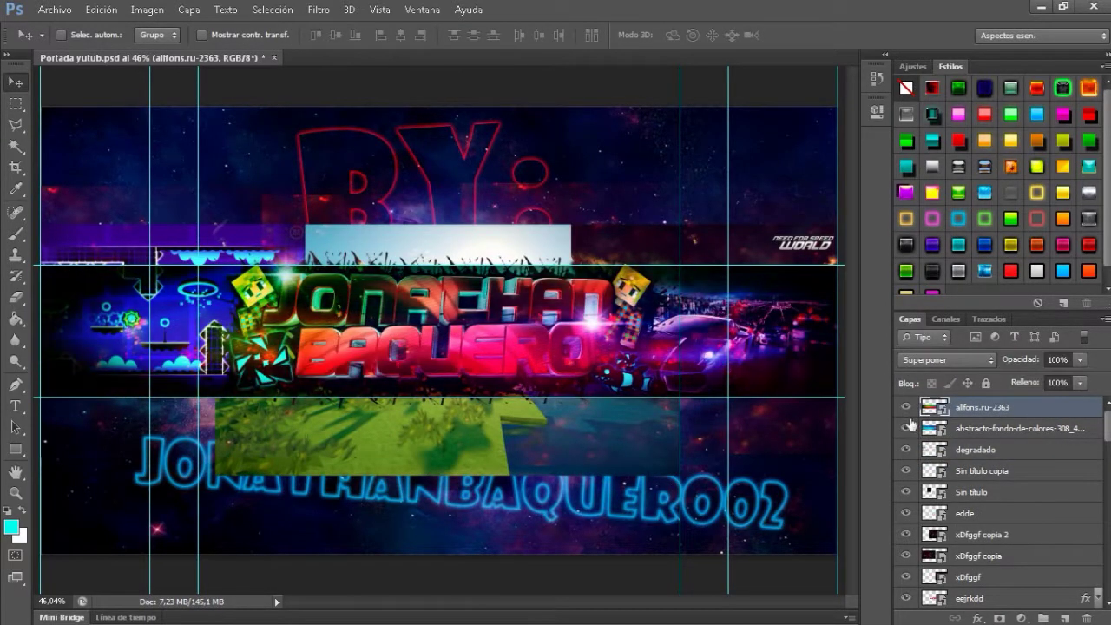
{"action": "left_click", "coordinate": [907, 428]}
{"action": "left_click_drag", "start_coordinate": [1079, 361], "coordinate": [1066, 390]}
{"action": "left_click", "coordinate": [55, 9]}
{"action": "left_click", "coordinate": [78, 272]}
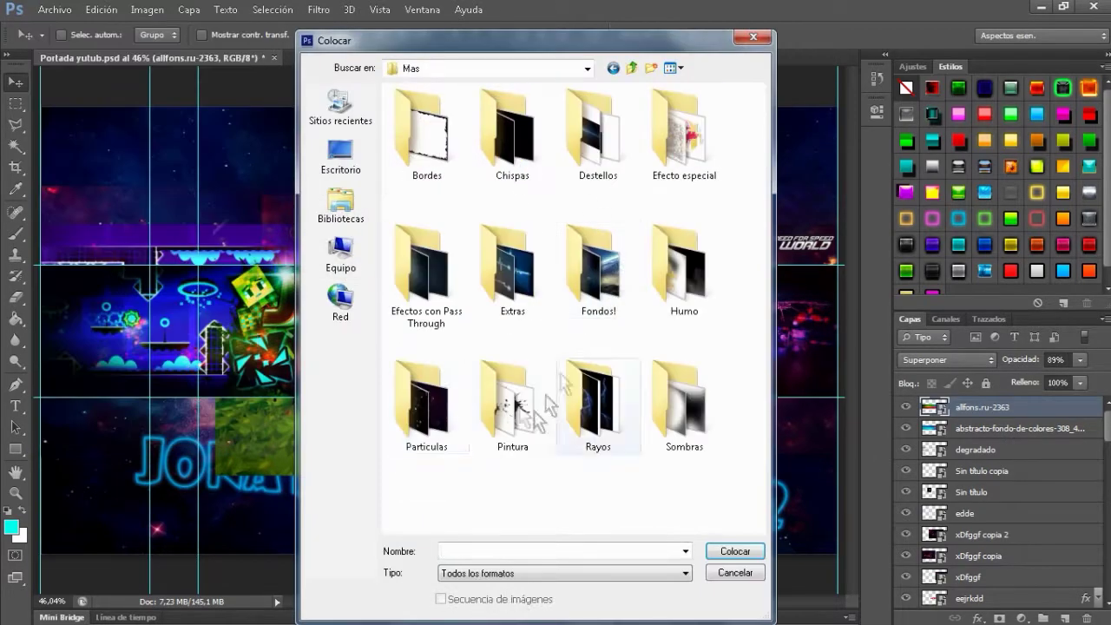
Place the dddd stars image from Particulas, stretch it across the canvas, and blend it as Trama
{"action": "double_click", "coordinate": [431, 399]}
{"action": "double_click", "coordinate": [504, 152]}
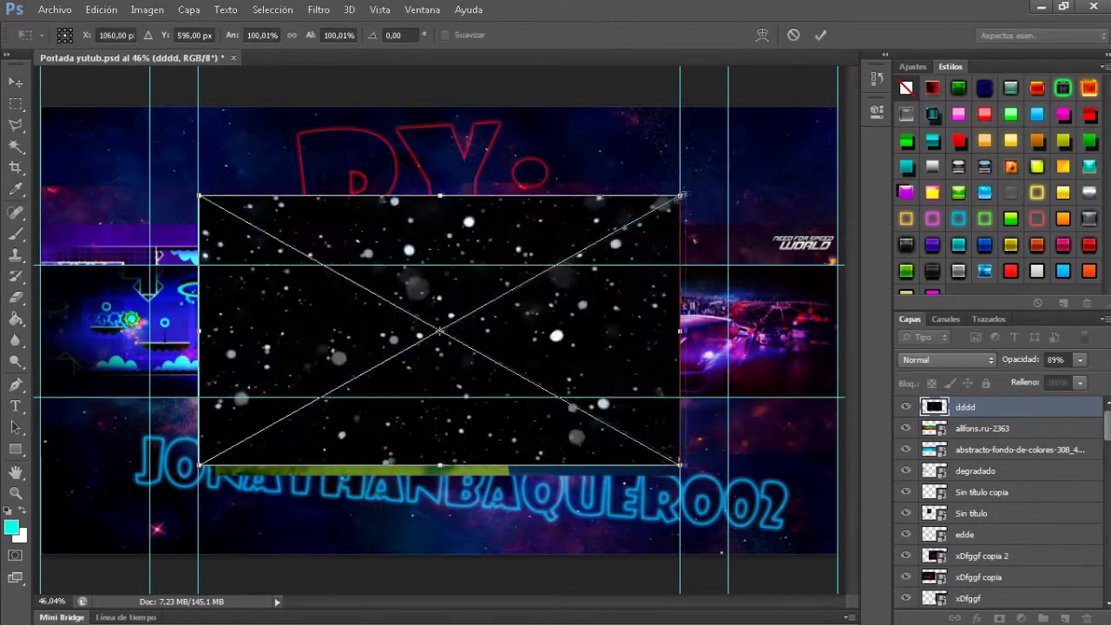
{"action": "left_click_drag", "start_coordinate": [683, 304], "coordinate": [831, 304]}
{"action": "left_click_drag", "start_coordinate": [199, 303], "coordinate": [37, 295]}
{"action": "key", "text": "Return"}
{"action": "left_click", "coordinate": [946, 360]}
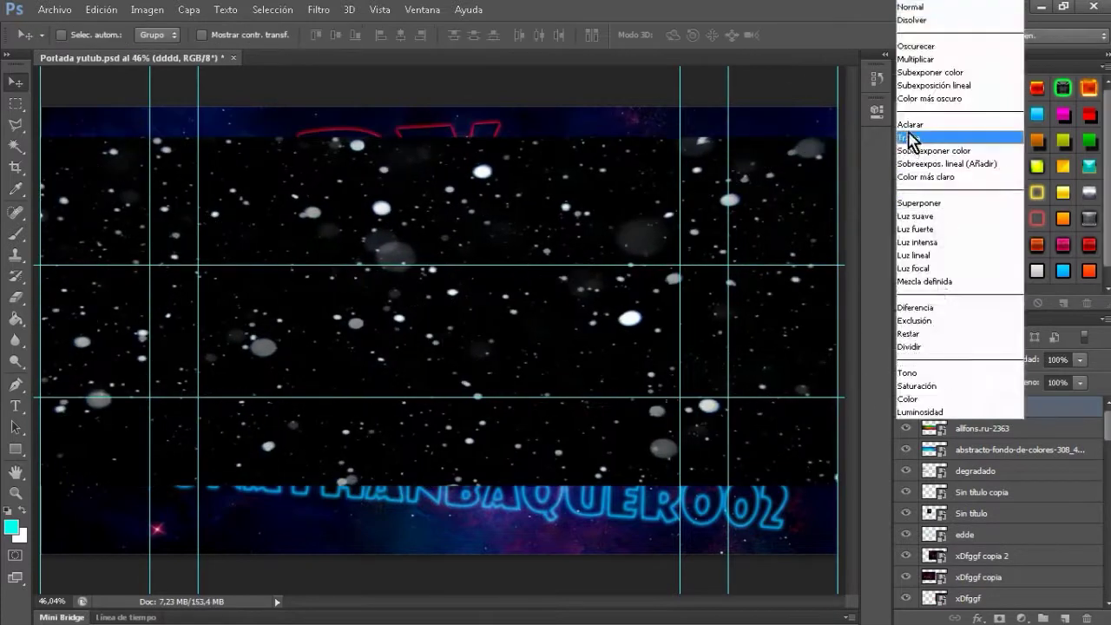
{"action": "left_click", "coordinate": [920, 142]}
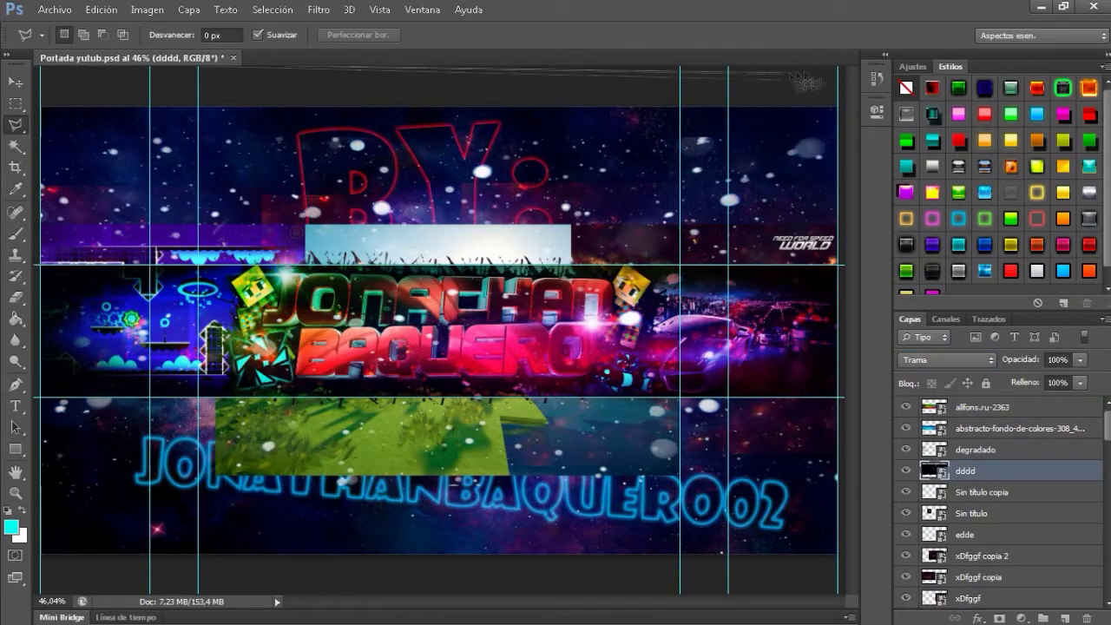
Lasso the top strip of the banner to clear the stars there
{"action": "double_click", "coordinate": [847, 279]}
{"action": "right_click", "coordinate": [847, 279]}
{"action": "key", "text": "Escape"}
{"action": "scroll", "coordinate": [965, 433], "scroll_direction": "down", "scroll_amount": 5}
{"action": "scroll", "coordinate": [980, 468], "scroll_direction": "down", "scroll_amount": 5}
{"action": "scroll", "coordinate": [994, 495], "scroll_direction": "down", "scroll_amount": 3}
{"action": "scroll", "coordinate": [1005, 519], "scroll_direction": "down", "scroll_amount": 2}
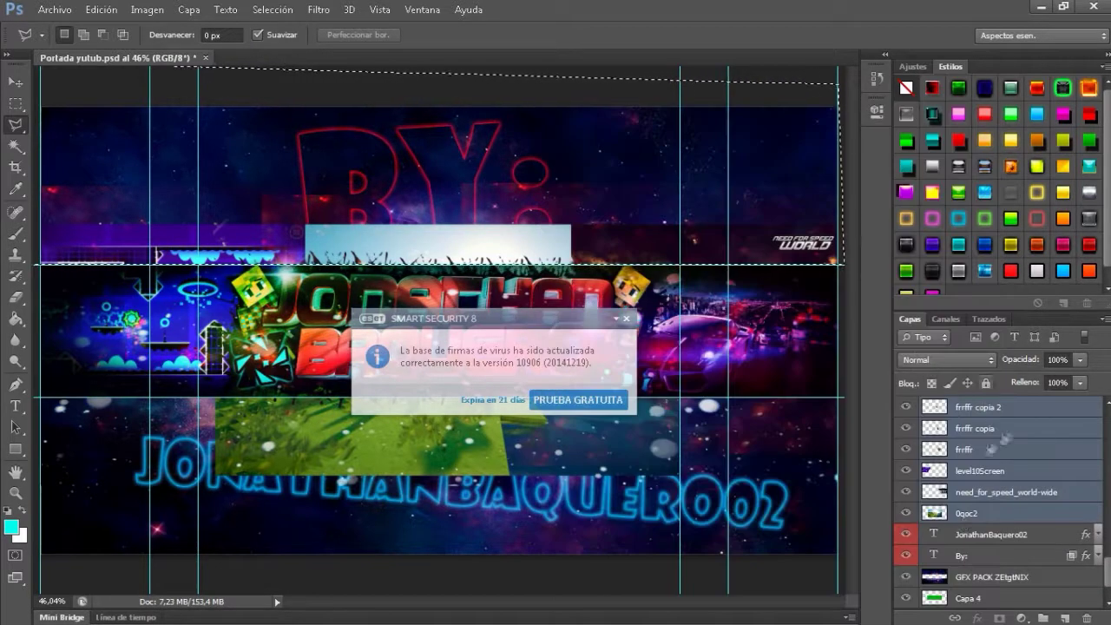
Select the frrffr copy layers and lasso a fresh selection over the lower canvas
{"action": "scroll", "coordinate": [1005, 518], "scroll_direction": "up", "scroll_amount": 4}
{"action": "left_click", "coordinate": [981, 428]}
{"action": "scroll", "coordinate": [986, 473], "scroll_direction": "up", "scroll_amount": 3}
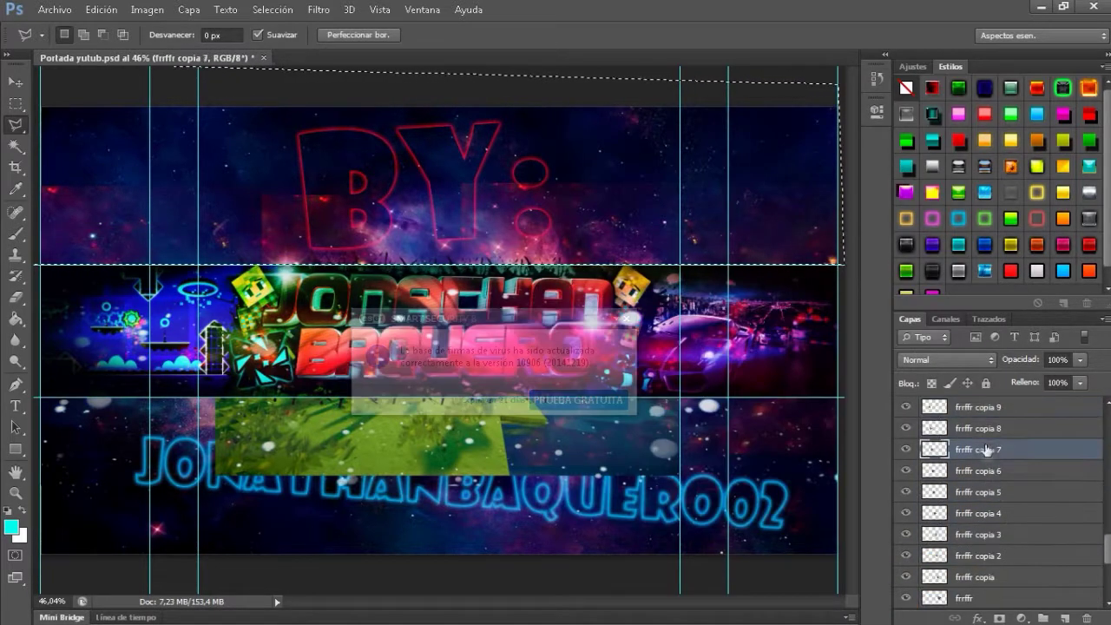
{"action": "left_click", "coordinate": [998, 491]}
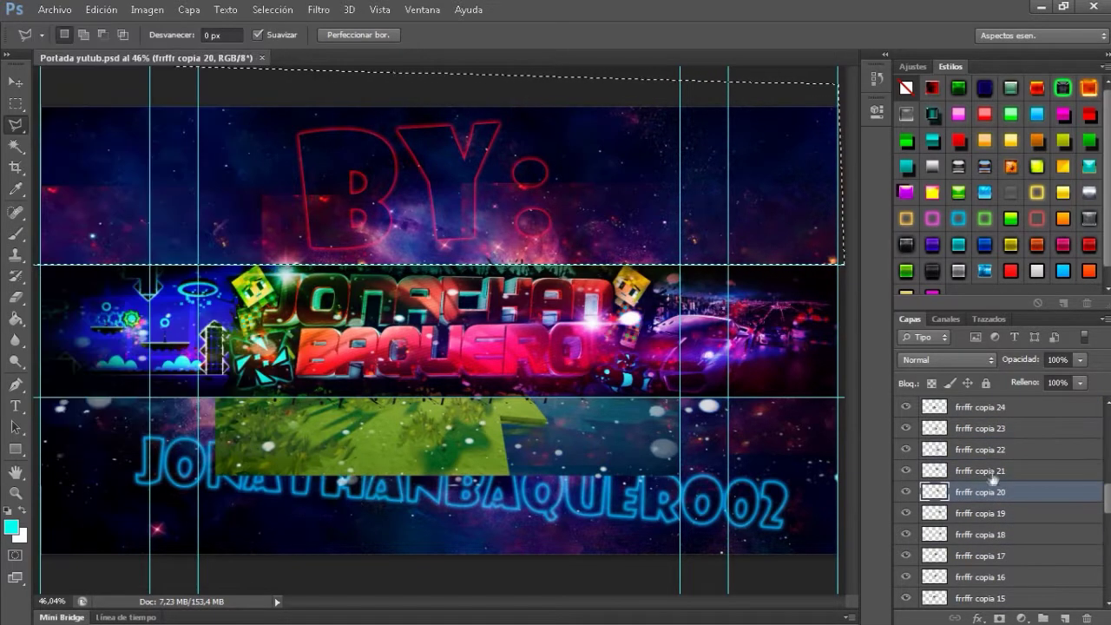
{"action": "left_click", "coordinate": [981, 428]}
{"action": "key", "text": "ctrl+d"}
{"action": "double_click", "coordinate": [35, 584]}
Delete the green grass inside the lower selection on the need_for_speed_world-wide layer
{"action": "left_click", "coordinate": [996, 491]}
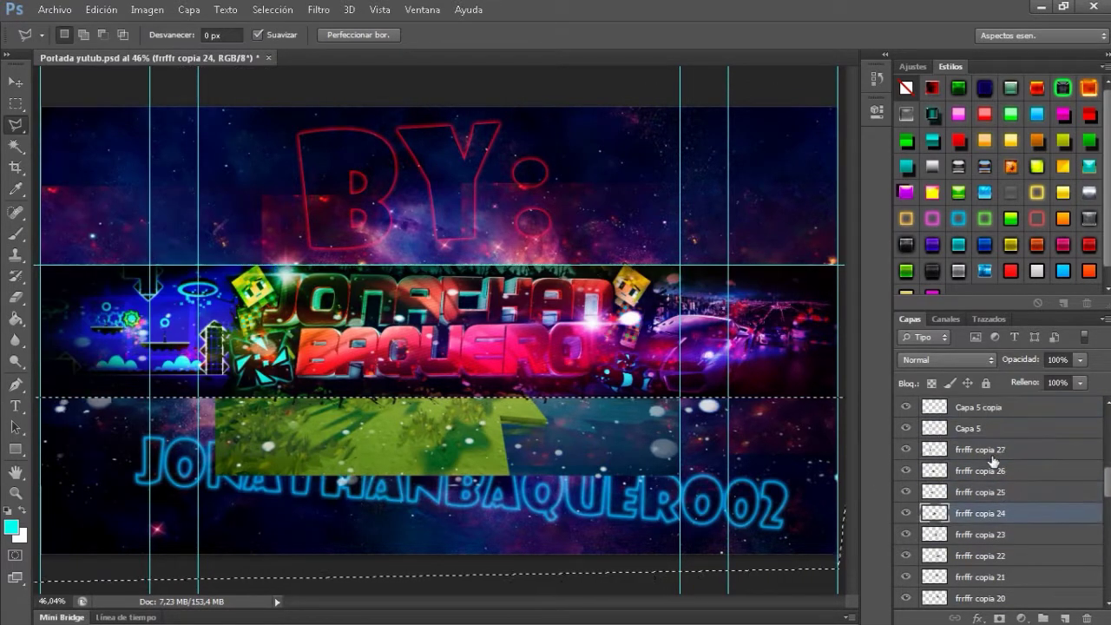
{"action": "key", "text": "alt+bracketleft"}
{"action": "key", "text": "alt+bracketleft"}
{"action": "key", "text": "alt+bracketleft"}
{"action": "key", "text": "alt+bracketleft"}
{"action": "key", "text": "alt+bracketleft"}
{"action": "key", "text": "alt+bracketleft"}
{"action": "key", "text": "alt+bracketleft"}
{"action": "key", "text": "alt+bracketleft"}
{"action": "key", "text": "alt+bracketleft"}
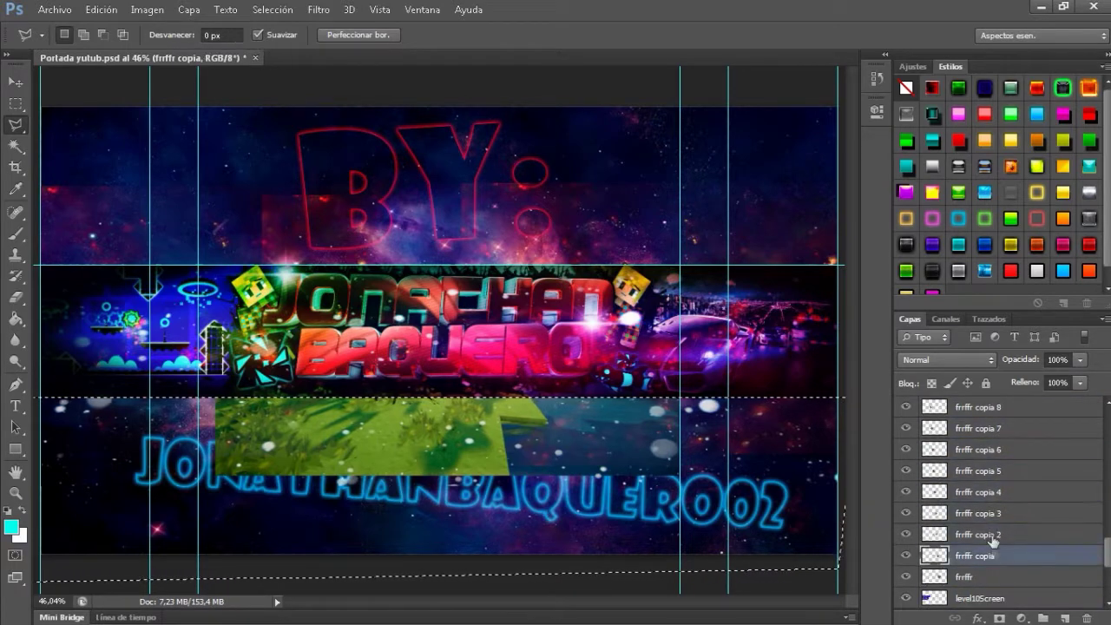
{"action": "scroll", "coordinate": [999, 520], "scroll_direction": "down", "scroll_amount": 3}
{"action": "left_click", "coordinate": [984, 536]}
{"action": "key", "text": "Delete"}
{"action": "scroll", "coordinate": [983, 543], "scroll_direction": "down", "scroll_amount": 5}
Clear the dddd and frrffr copia 25 layers, deselect, and pick the xDfggf copia layer
{"action": "left_click", "coordinate": [942, 470]}
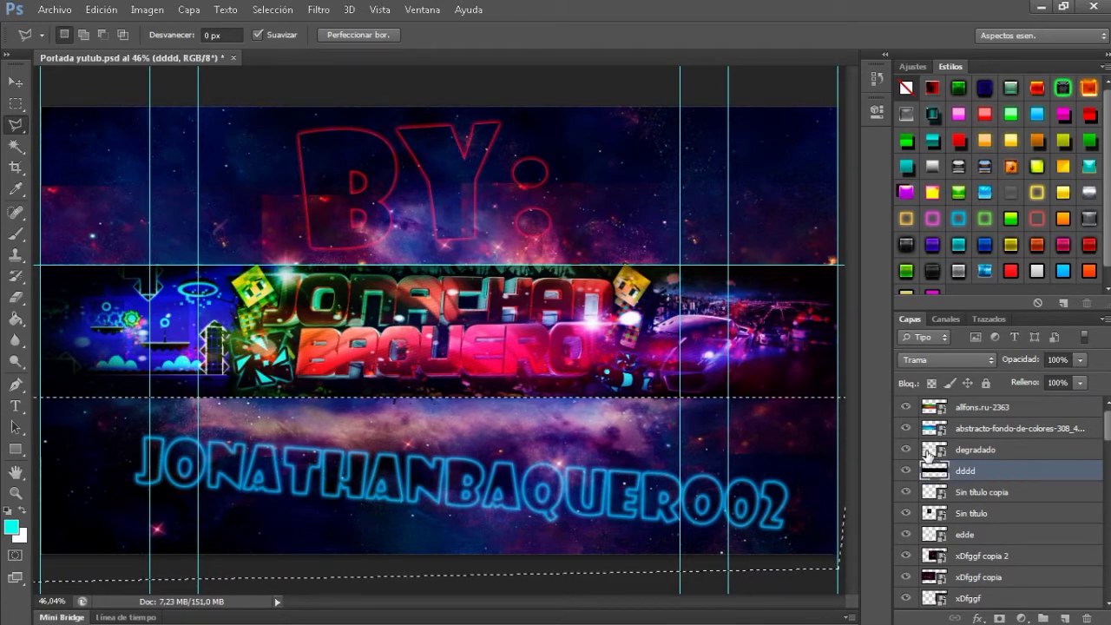
{"action": "scroll", "coordinate": [998, 486], "scroll_direction": "down", "scroll_amount": 5}
{"action": "scroll", "coordinate": [998, 521], "scroll_direction": "down", "scroll_amount": 3}
{"action": "left_click", "coordinate": [981, 555]}
{"action": "left_click", "coordinate": [272, 10]}
{"action": "left_click", "coordinate": [299, 50]}
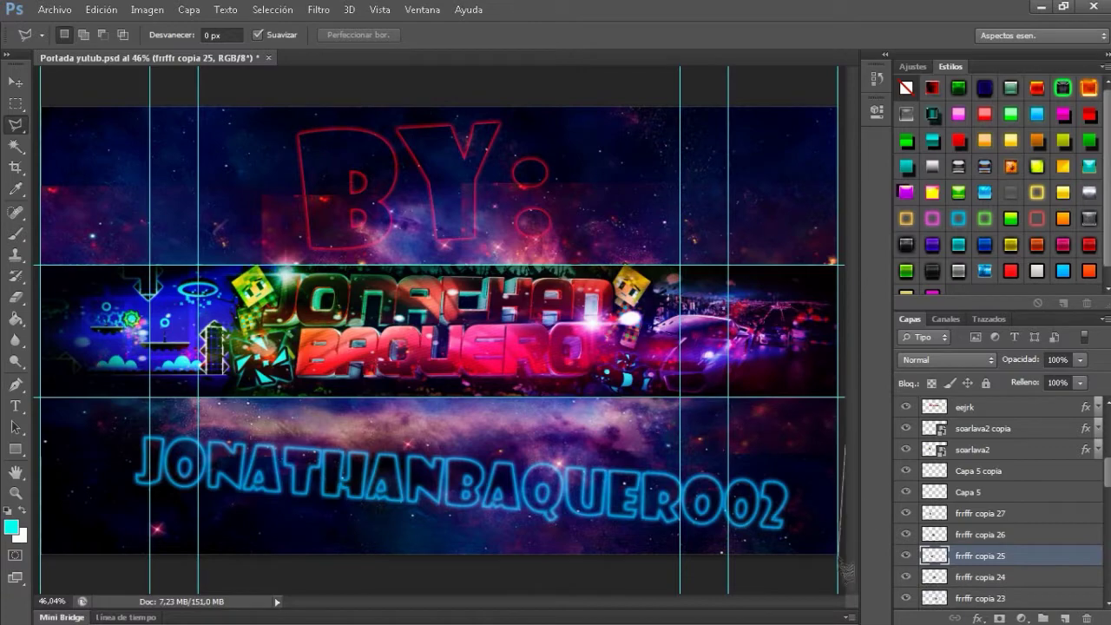
{"action": "left_click", "coordinate": [990, 513]}
{"action": "right_click", "coordinate": [989, 513]}
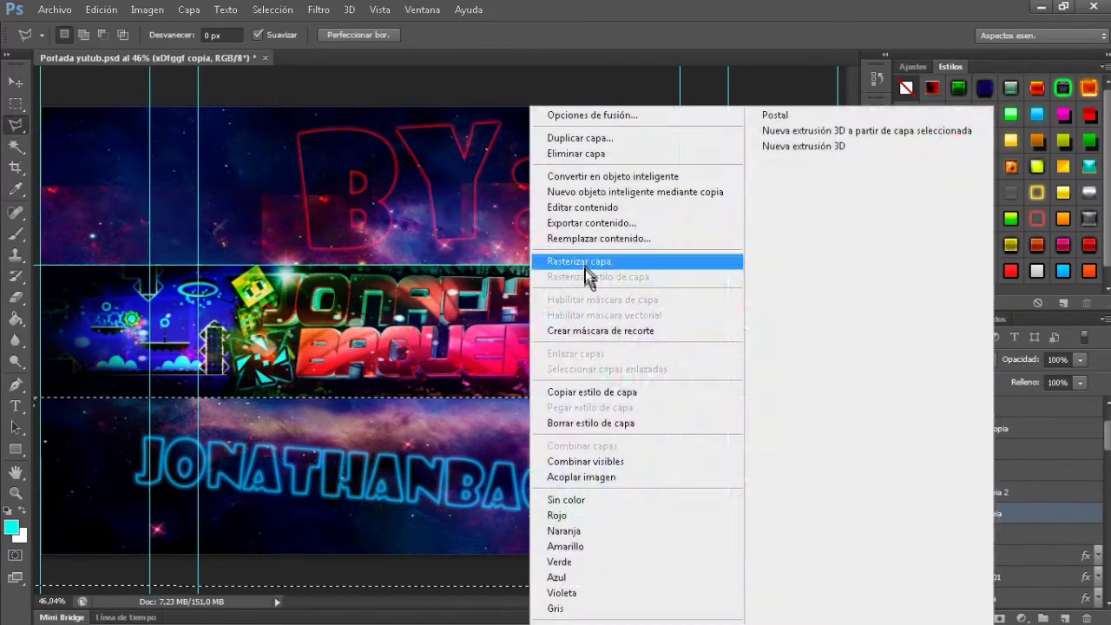
{"action": "left_click", "coordinate": [587, 261]}
{"action": "left_click", "coordinate": [973, 491]}
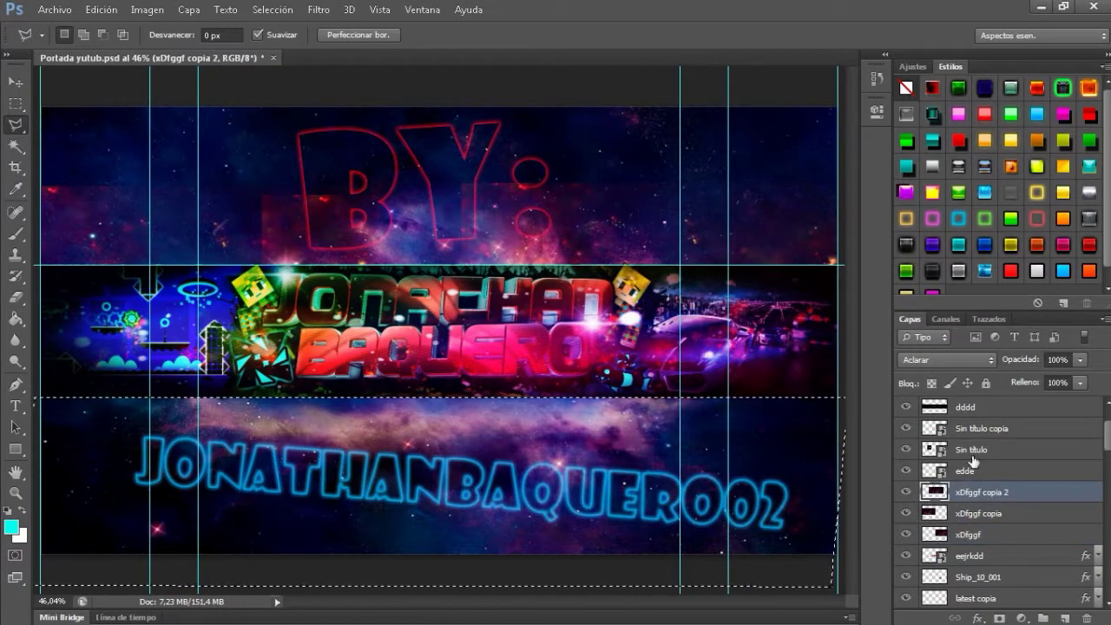
{"action": "key", "text": "alt+bracketleft"}
{"action": "key", "text": "alt+bracketleft"}
{"action": "key", "text": "ctrl+d"}
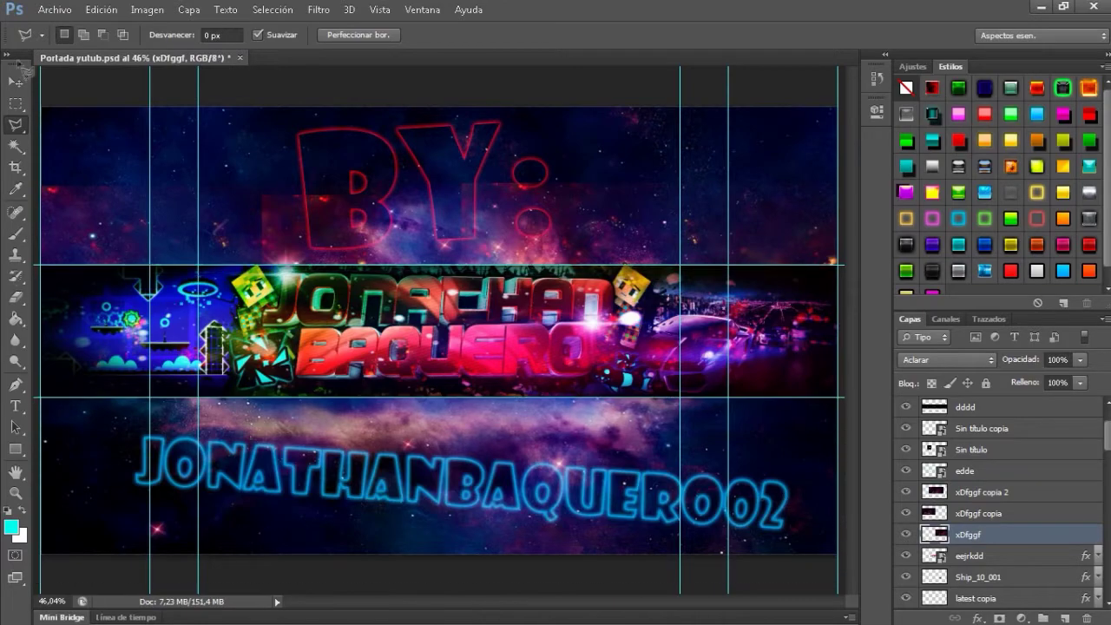
{"action": "left_click", "coordinate": [973, 511]}
{"action": "key", "text": "alt+bracketright"}
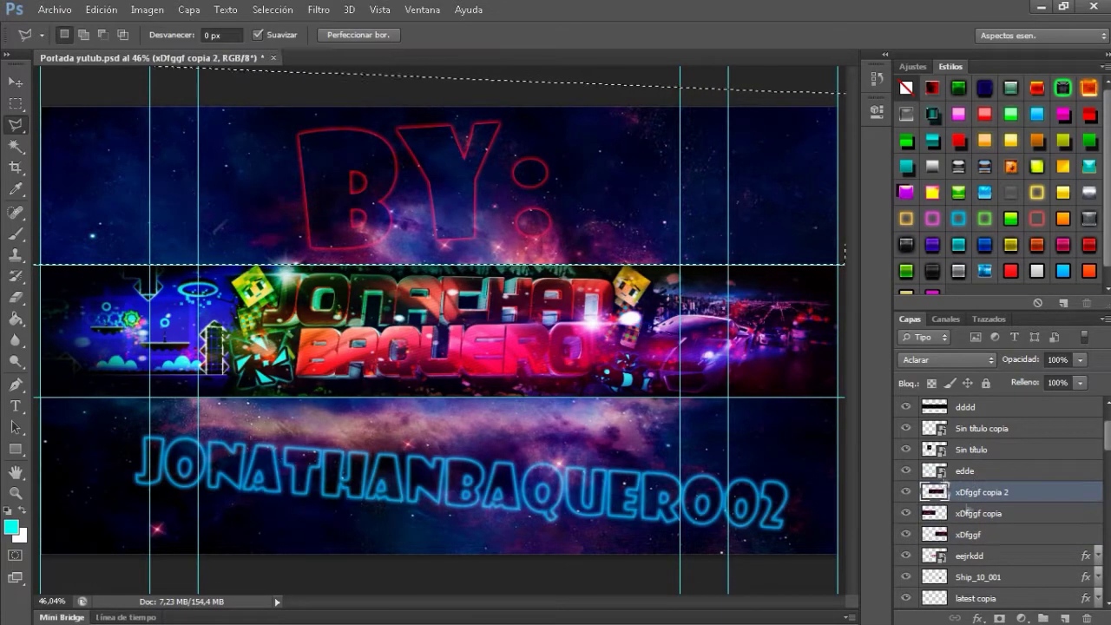